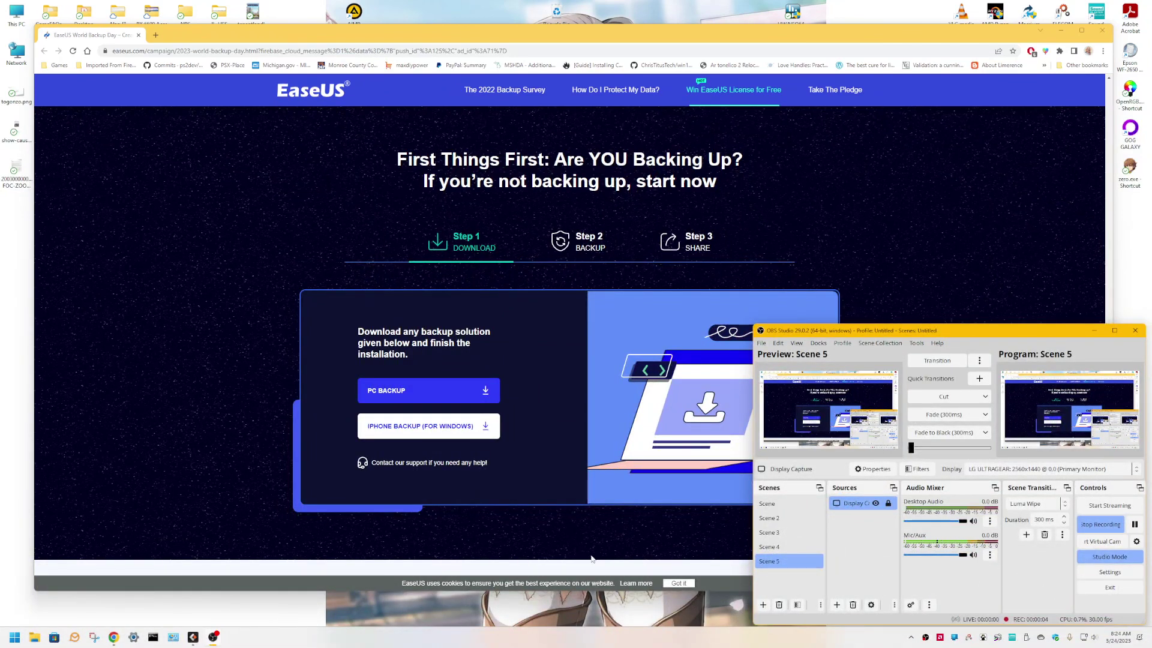
Dismiss the cookie notice and jump to the 'How Do I Protect My Data?' section
{"action": "left_click", "coordinate": [670, 583]}
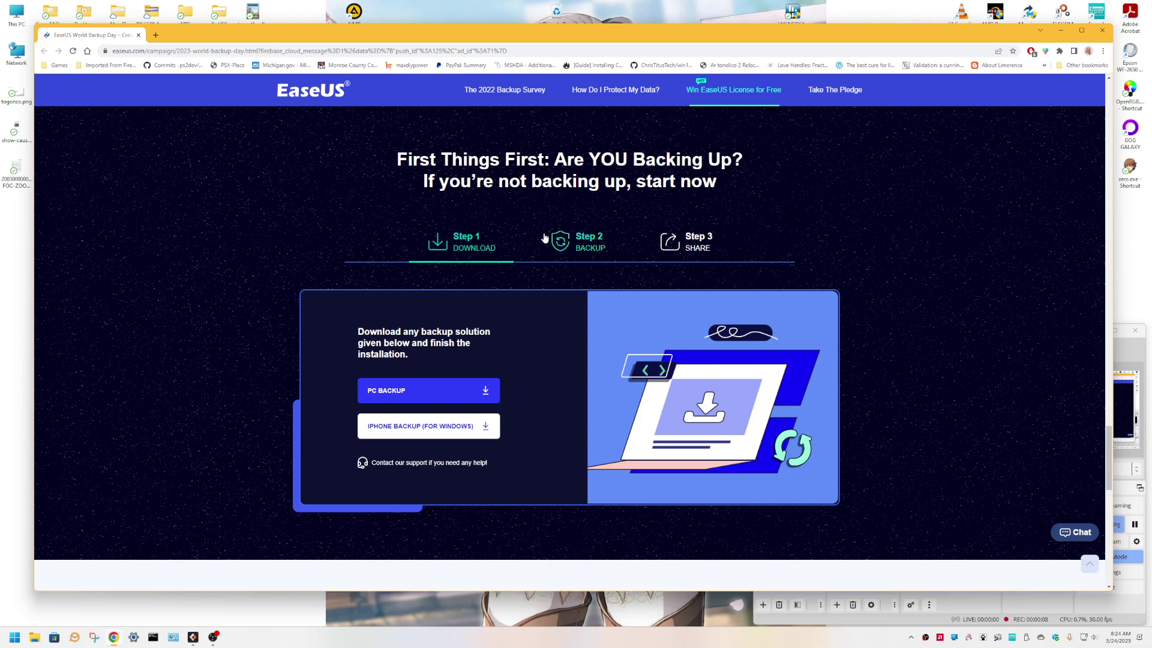
{"action": "left_click", "coordinate": [616, 90]}
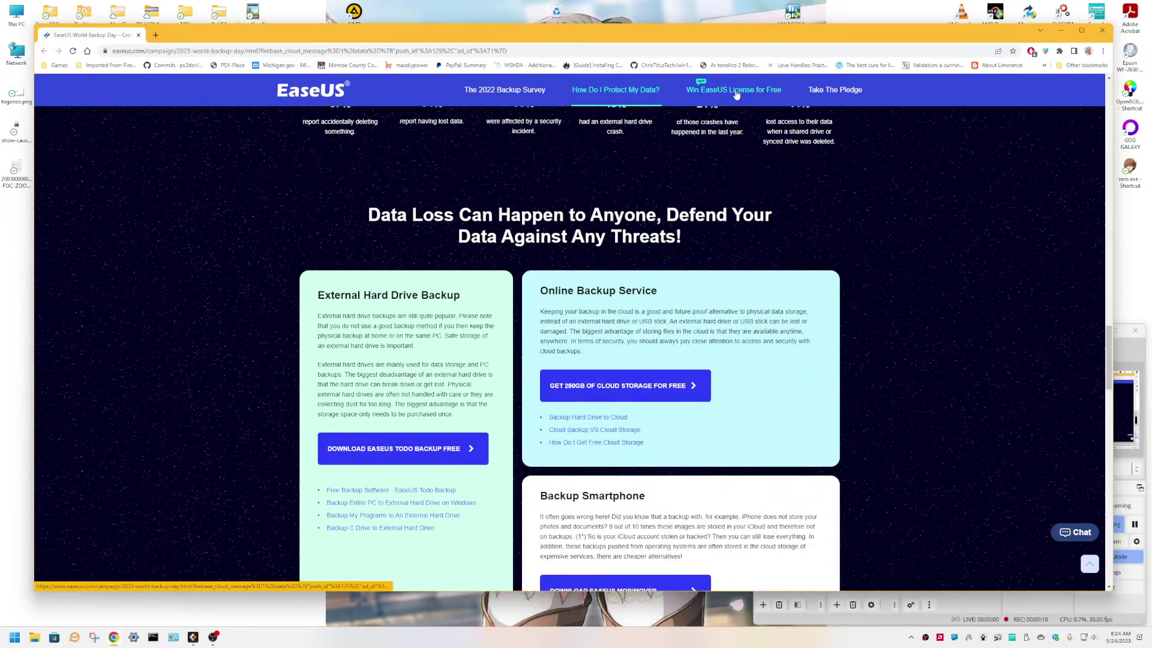
{"action": "scroll", "coordinate": [698, 186], "scroll_direction": "up", "scroll_amount": 10}
{"action": "scroll", "coordinate": [698, 190], "scroll_direction": "up", "scroll_amount": 10}
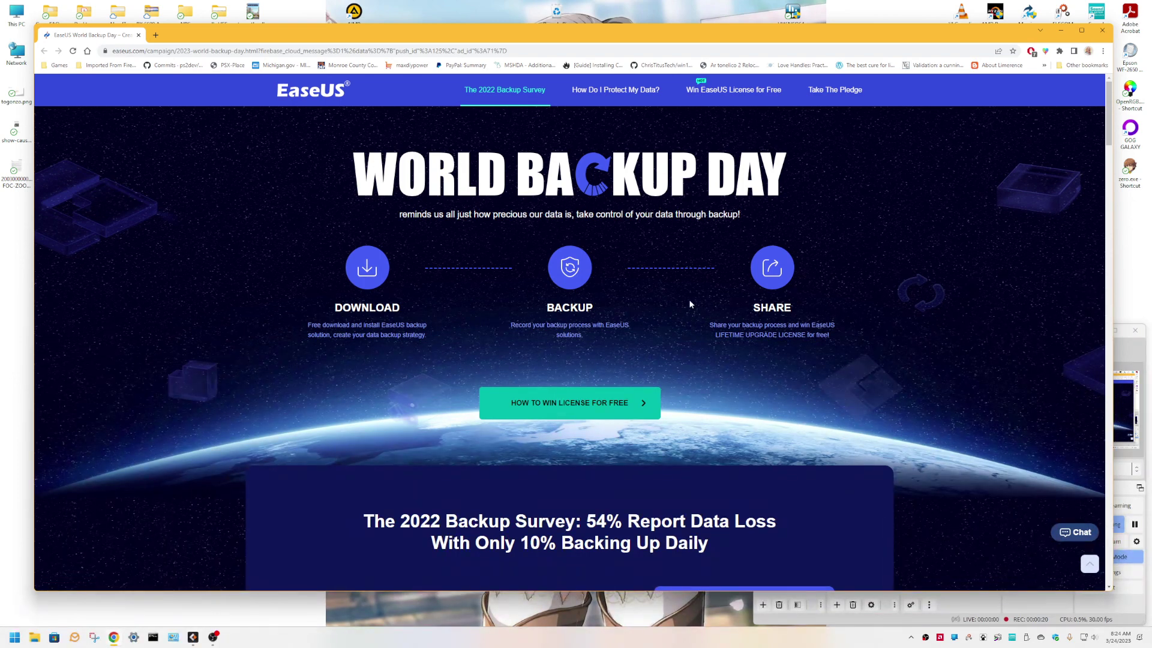
Browse the World Backup Day page and show Step 2 Backup with the screen-recorder license request
{"action": "scroll", "coordinate": [855, 283], "scroll_direction": "down", "scroll_amount": 10}
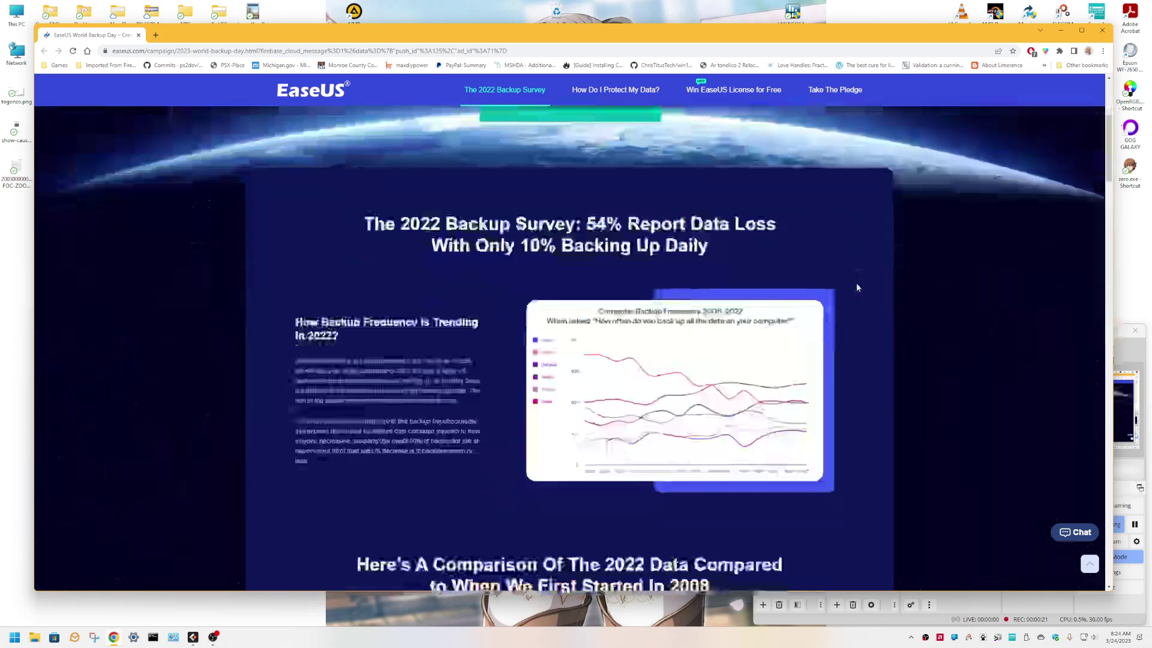
{"action": "scroll", "coordinate": [855, 282], "scroll_direction": "up", "scroll_amount": 3}
{"action": "scroll", "coordinate": [855, 282], "scroll_direction": "down", "scroll_amount": 5}
{"action": "scroll", "coordinate": [856, 287], "scroll_direction": "down", "scroll_amount": 15}
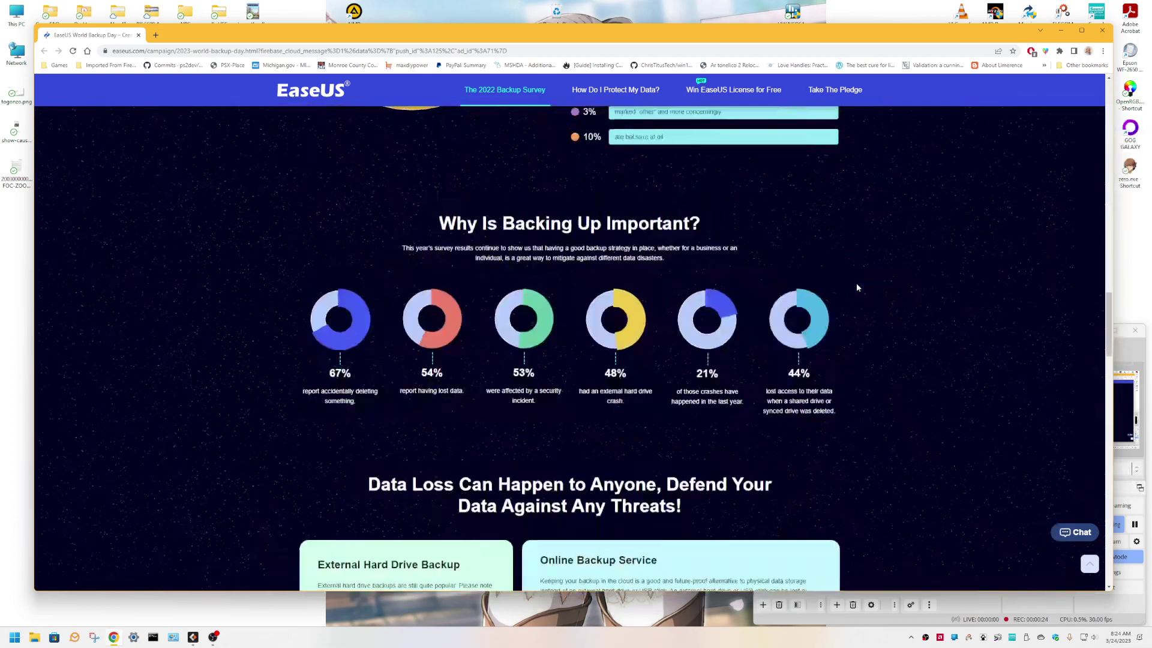
{"action": "scroll", "coordinate": [847, 319], "scroll_direction": "down", "scroll_amount": 3}
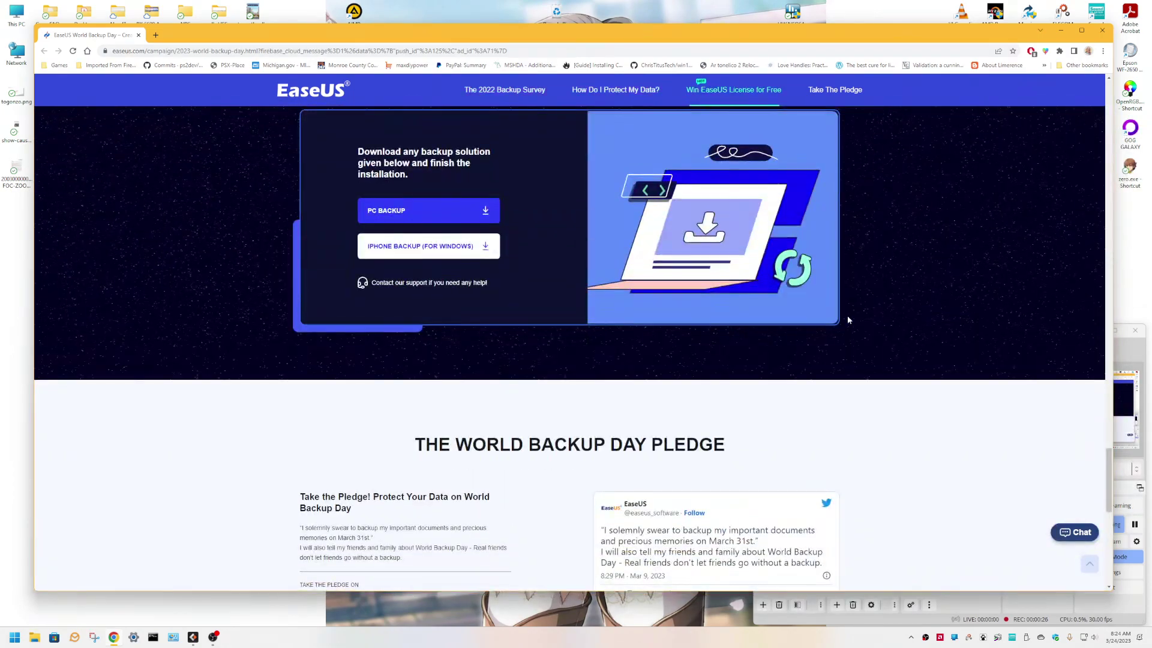
{"action": "scroll", "coordinate": [847, 320], "scroll_direction": "up", "scroll_amount": 2}
{"action": "scroll", "coordinate": [647, 237], "scroll_direction": "down", "scroll_amount": 1}
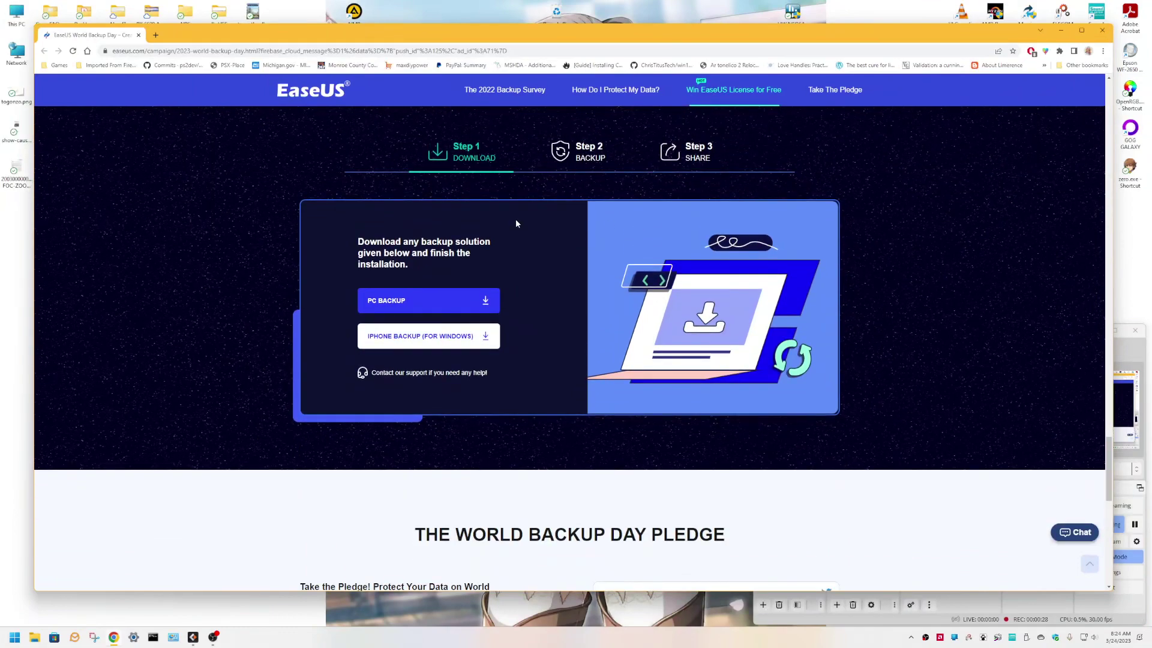
{"action": "left_click", "coordinate": [581, 166]}
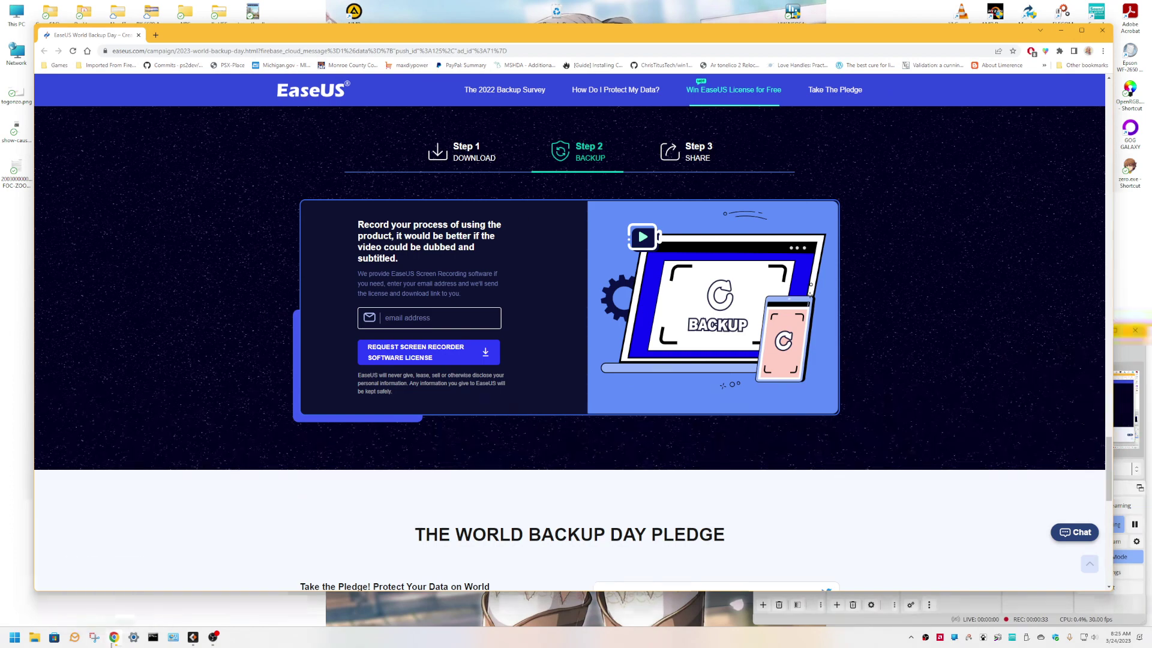
Create a new Disk backup with every partition of Hard disk 0 (64.3 GB) as the source
{"action": "left_click", "coordinate": [113, 637]}
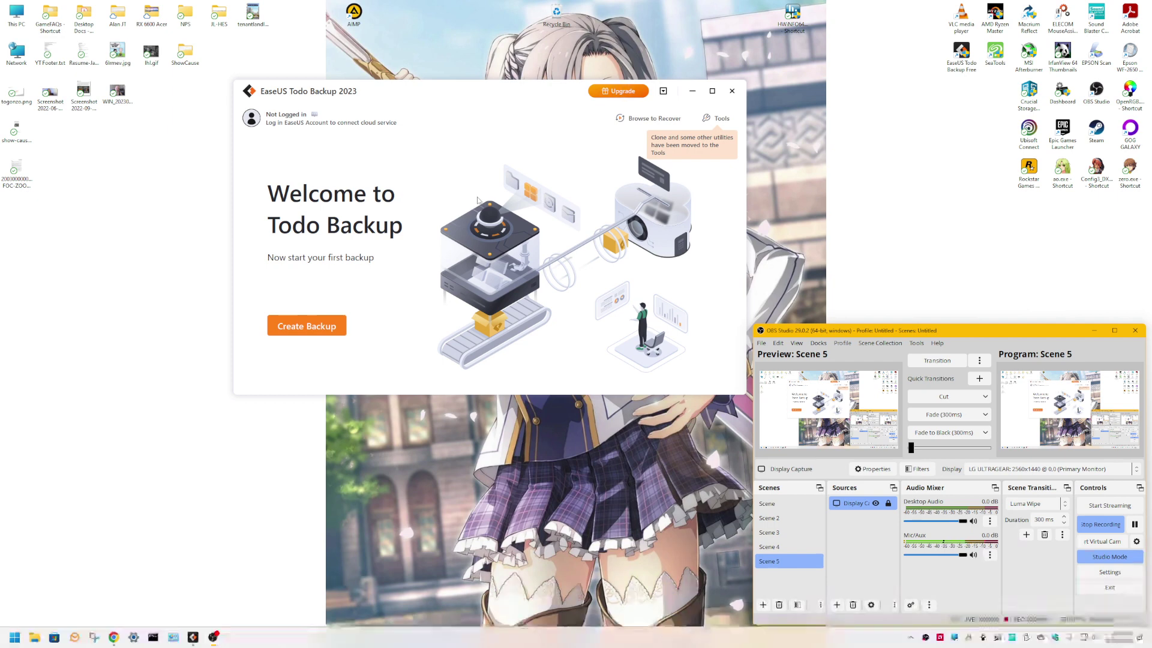
{"action": "left_click", "coordinate": [318, 328]}
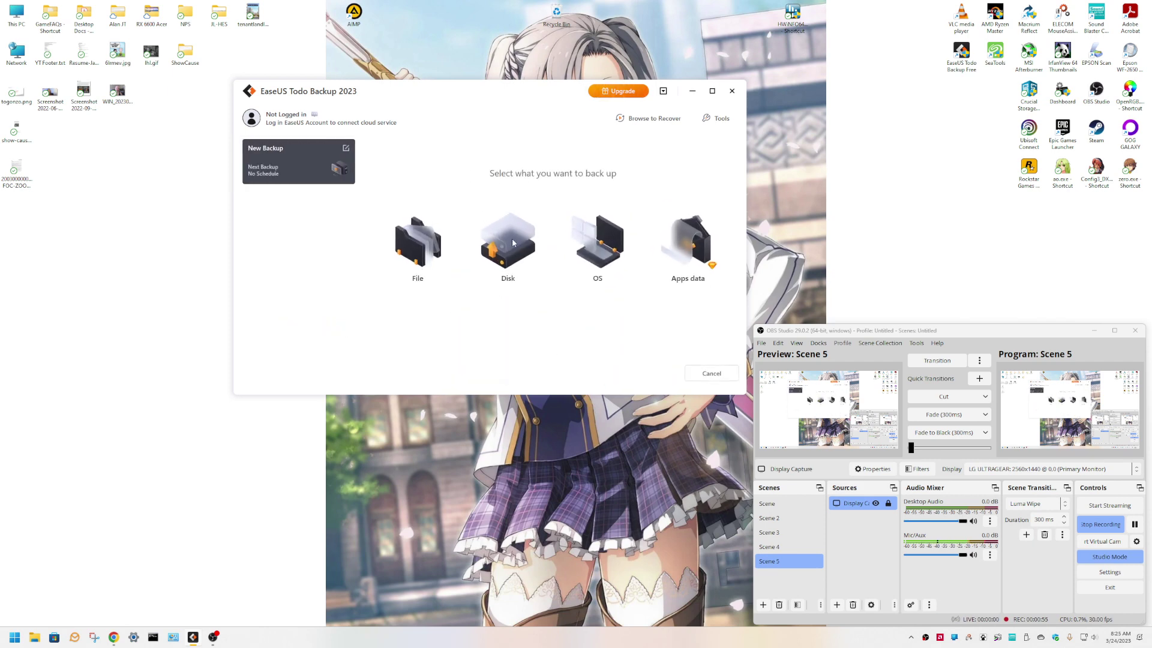
{"action": "left_click", "coordinate": [510, 248]}
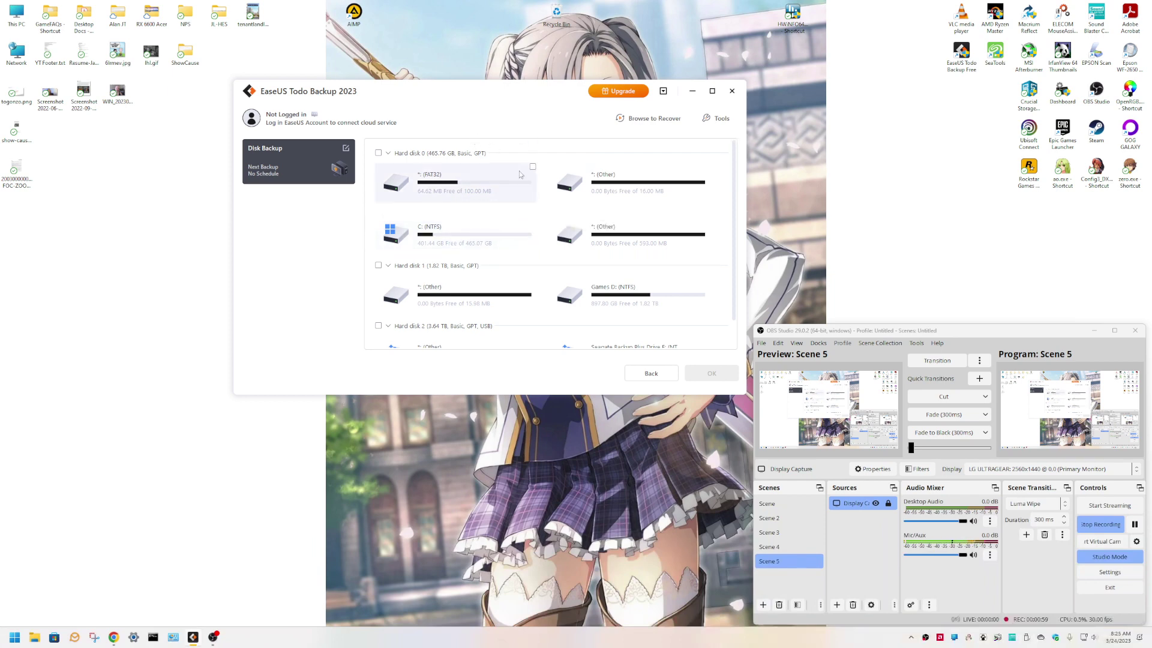
{"action": "scroll", "coordinate": [528, 198], "scroll_direction": "down", "scroll_amount": 1}
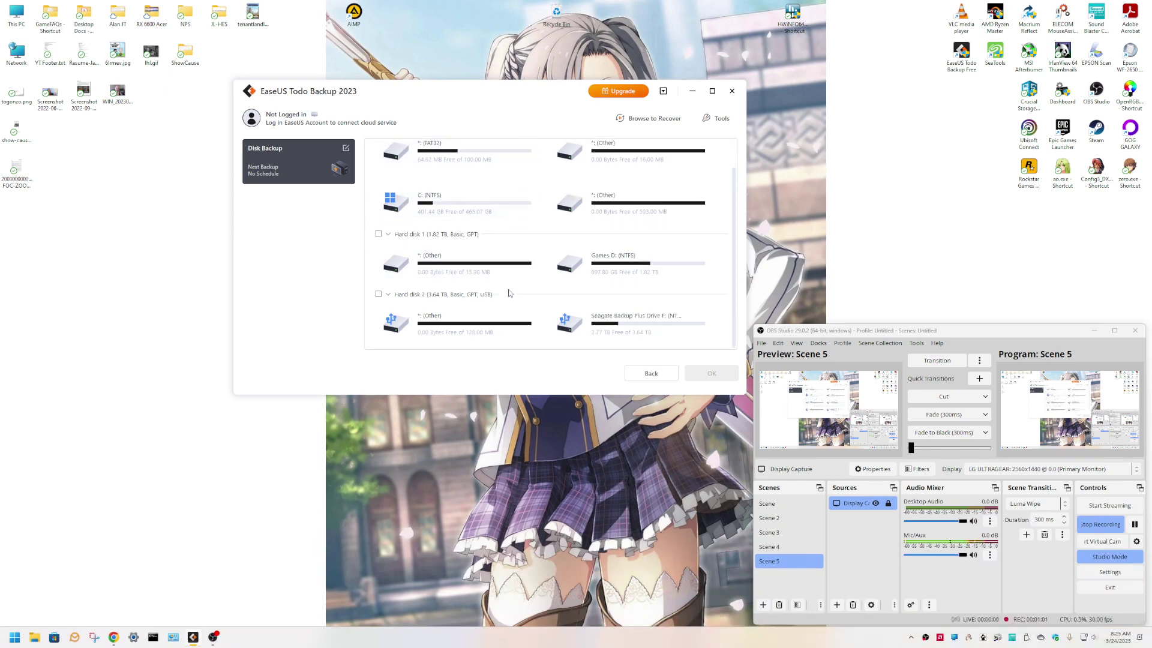
{"action": "scroll", "coordinate": [527, 258], "scroll_direction": "up", "scroll_amount": 1}
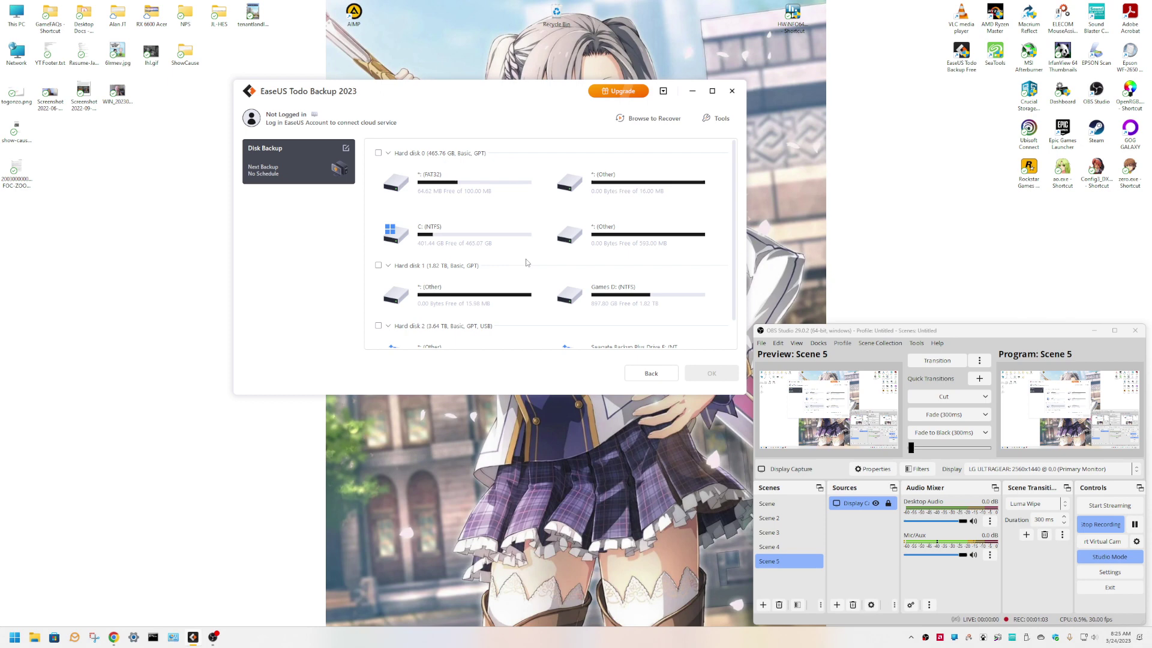
{"action": "left_click", "coordinate": [378, 153]}
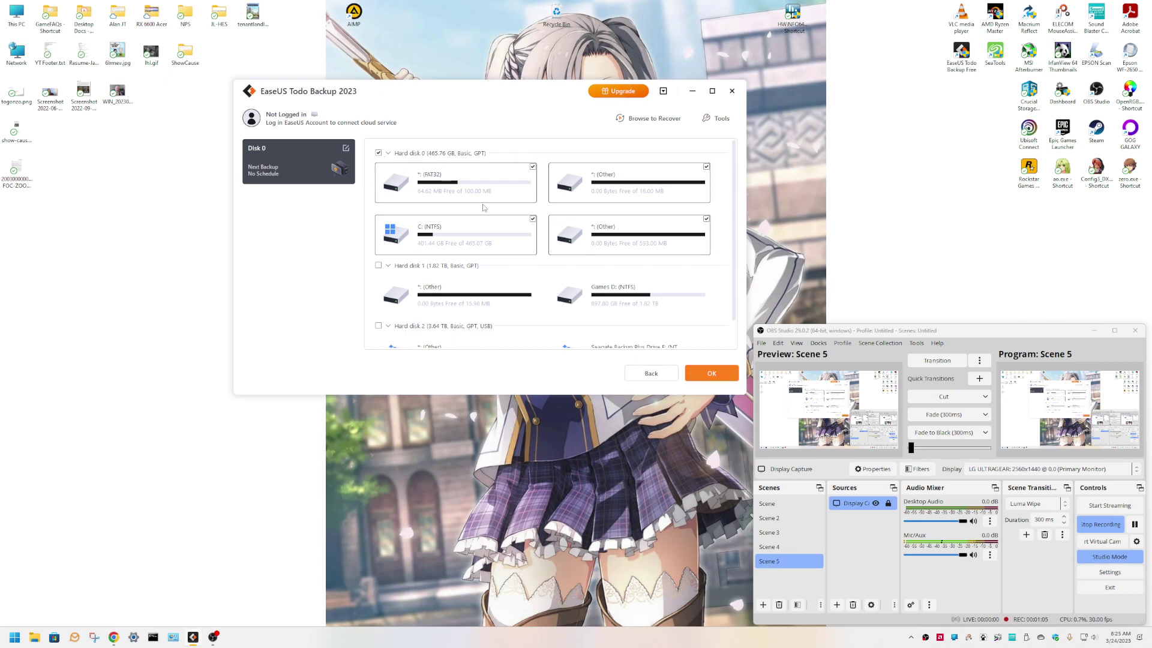
{"action": "left_click", "coordinate": [713, 374]}
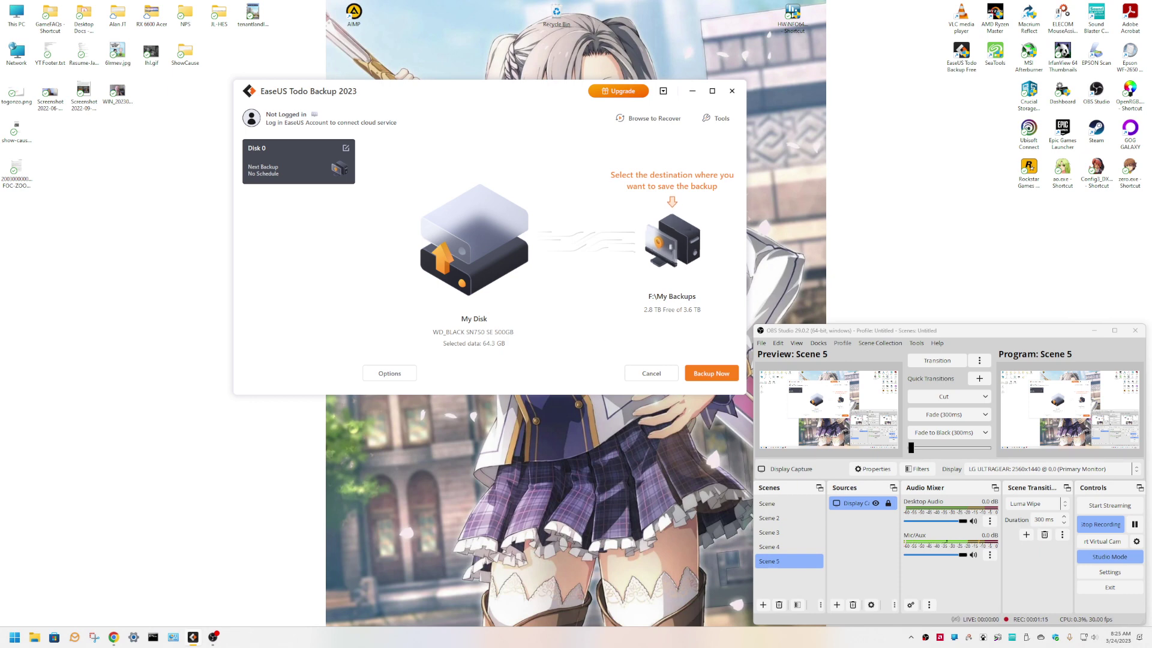
Change the backup destination to a local drive and list the drives under Computer
{"action": "left_click", "coordinate": [673, 238]}
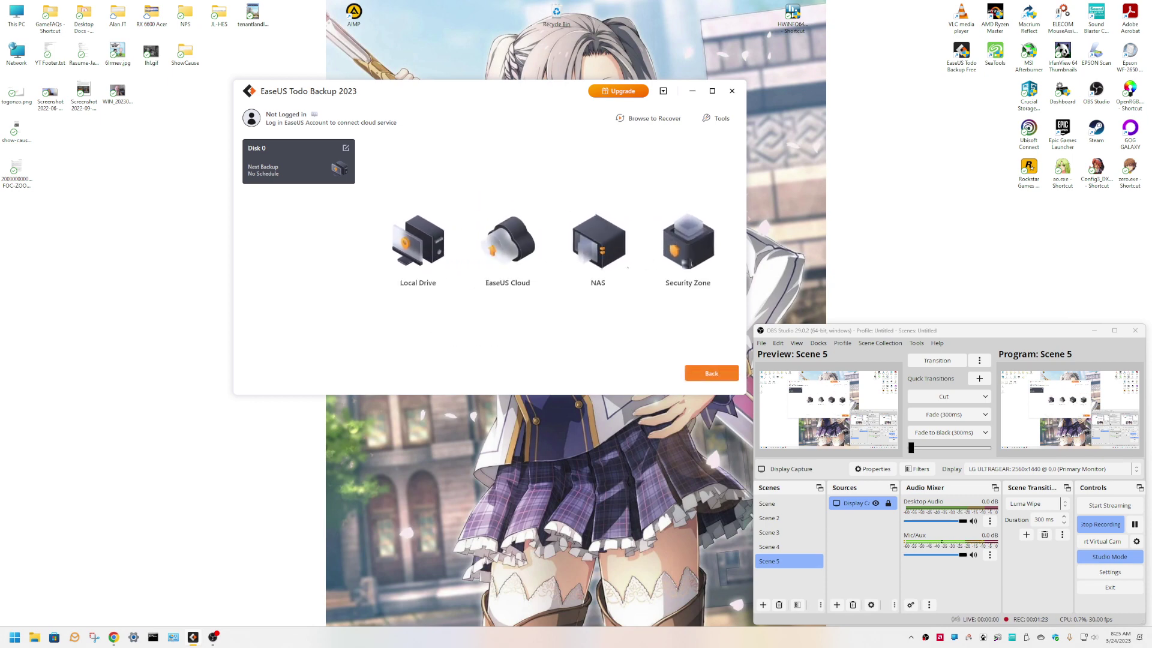
{"action": "left_click", "coordinate": [447, 255]}
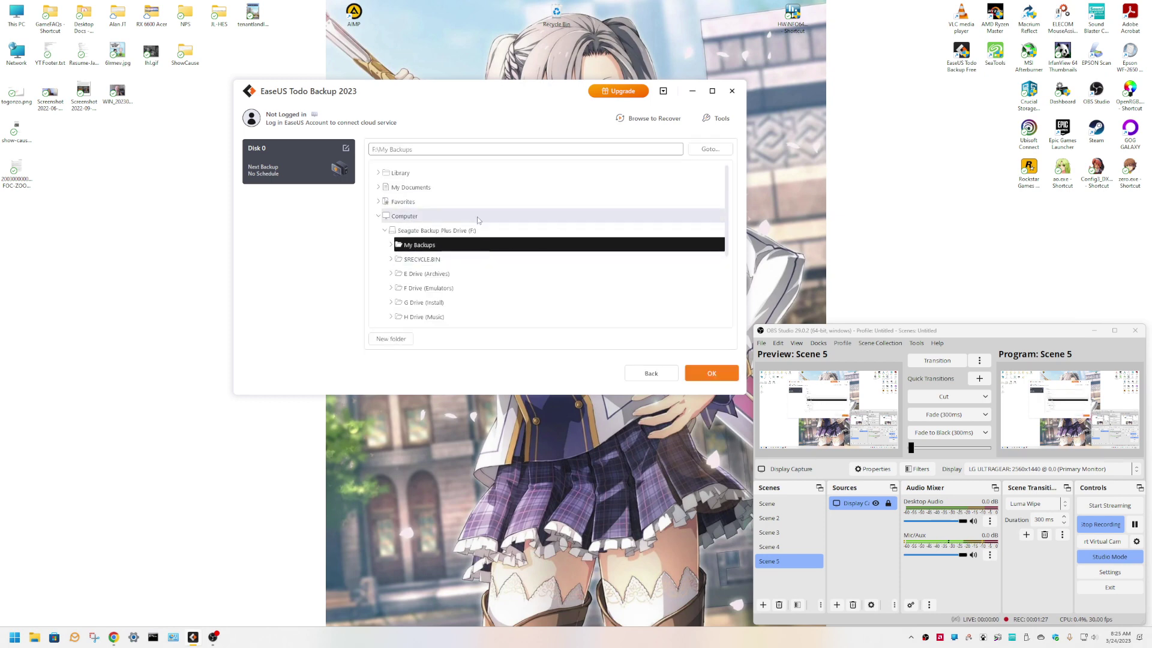
{"action": "left_click", "coordinate": [424, 217]}
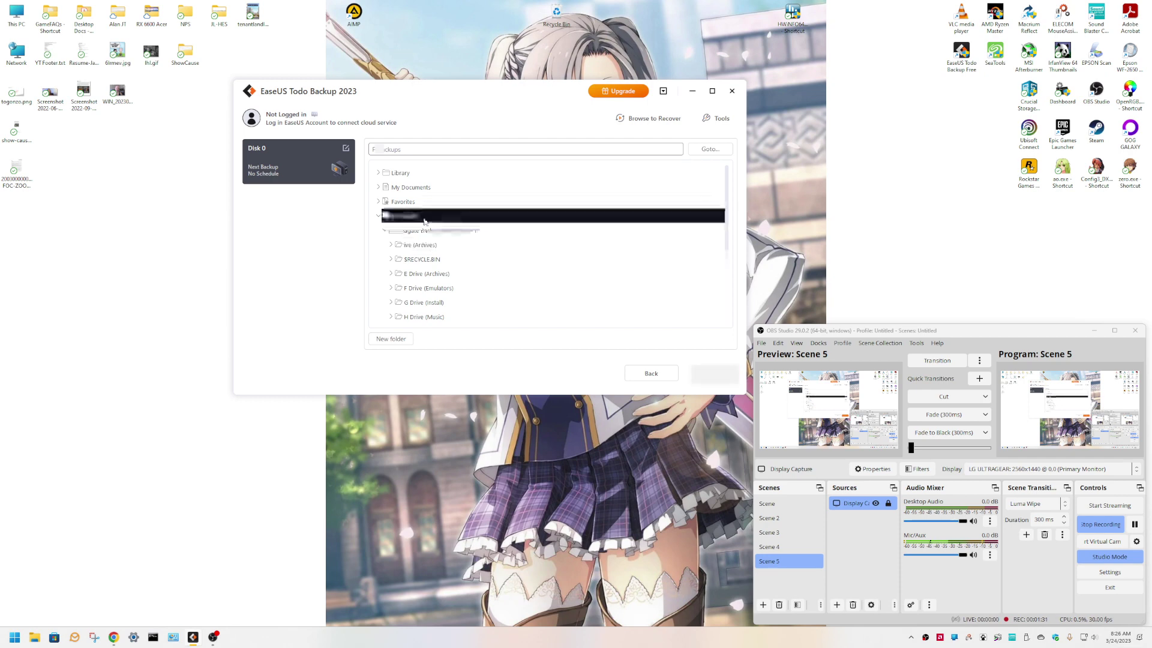
{"action": "left_click", "coordinate": [378, 216]}
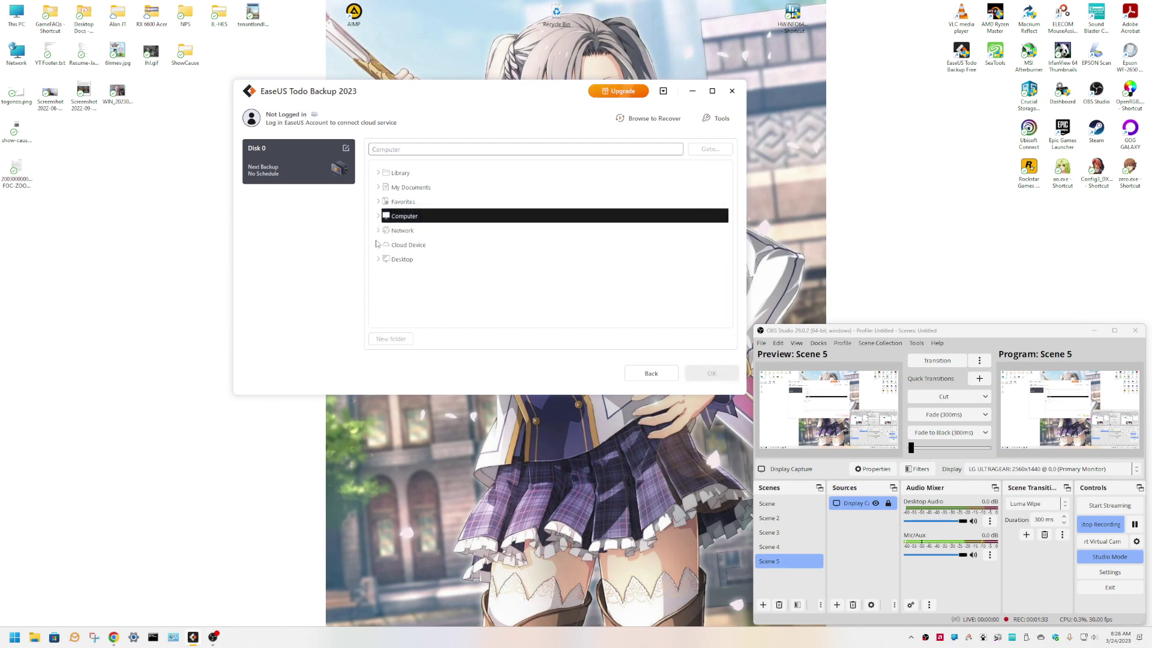
{"action": "left_click", "coordinate": [378, 216]}
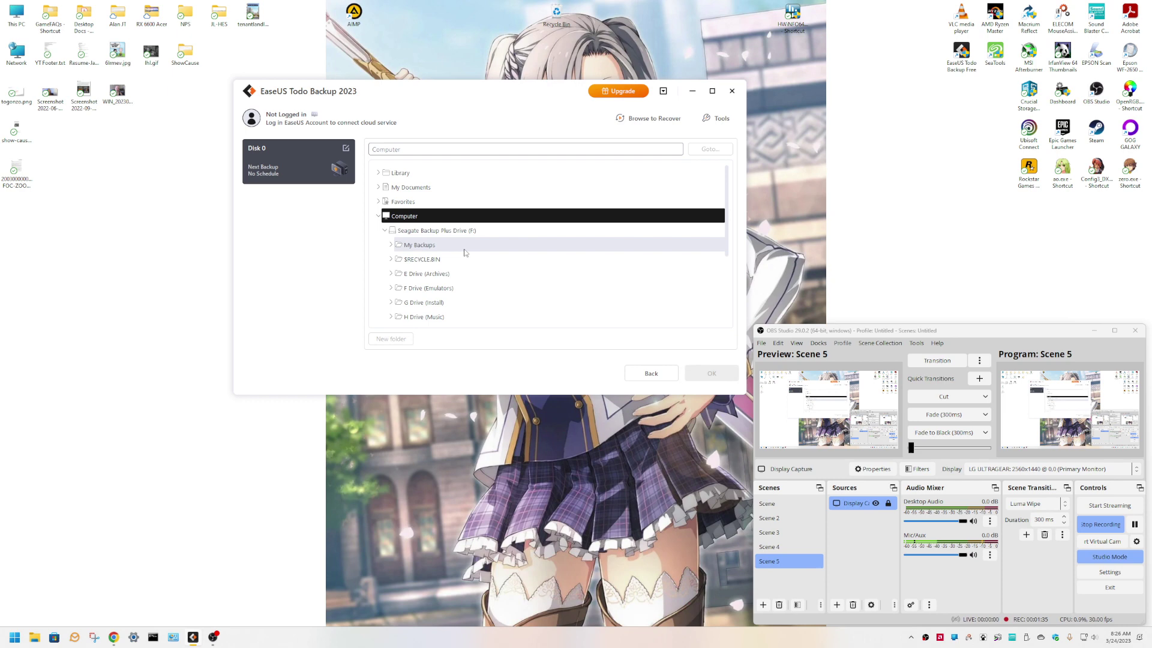
{"action": "scroll", "coordinate": [463, 250], "scroll_direction": "down", "scroll_amount": 3}
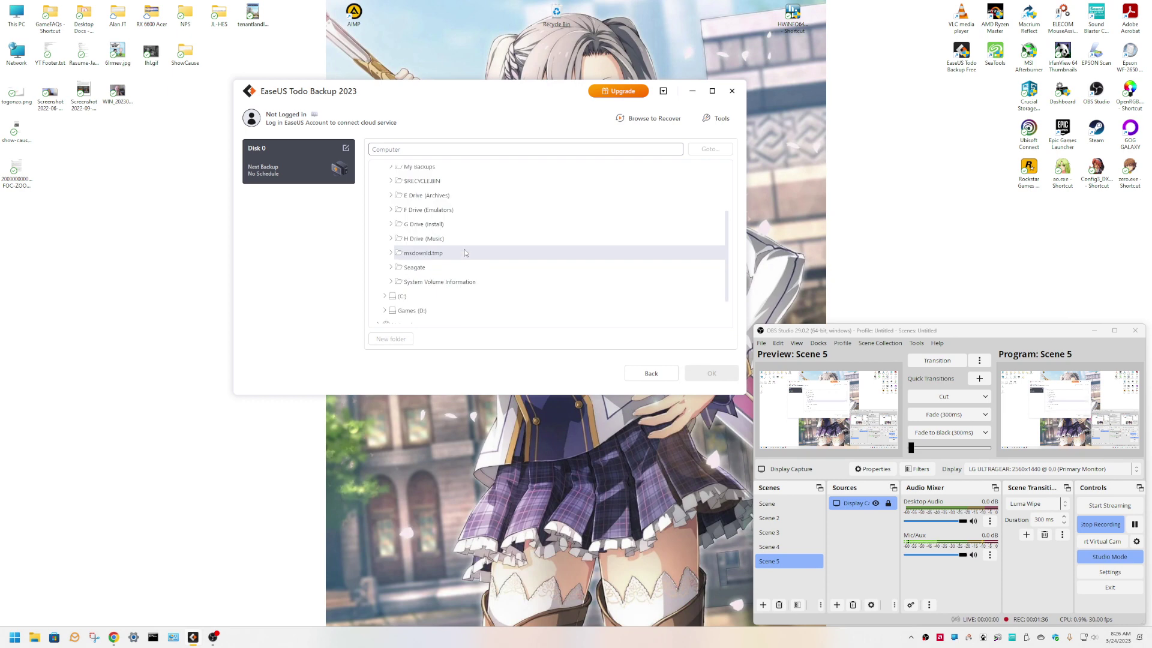
After looking through Seagate on F:, select Games (D:) as the destination, path D:\
{"action": "left_click", "coordinate": [413, 270]}
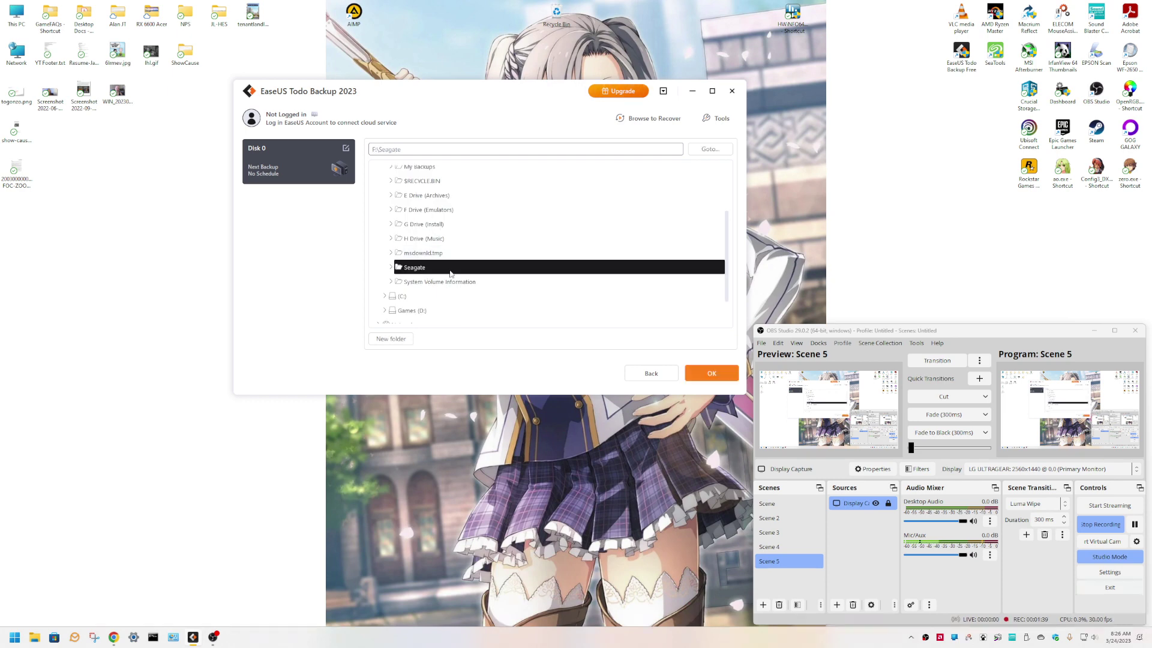
{"action": "left_click", "coordinate": [390, 268]}
{"action": "scroll", "coordinate": [402, 297], "scroll_direction": "down", "scroll_amount": 1}
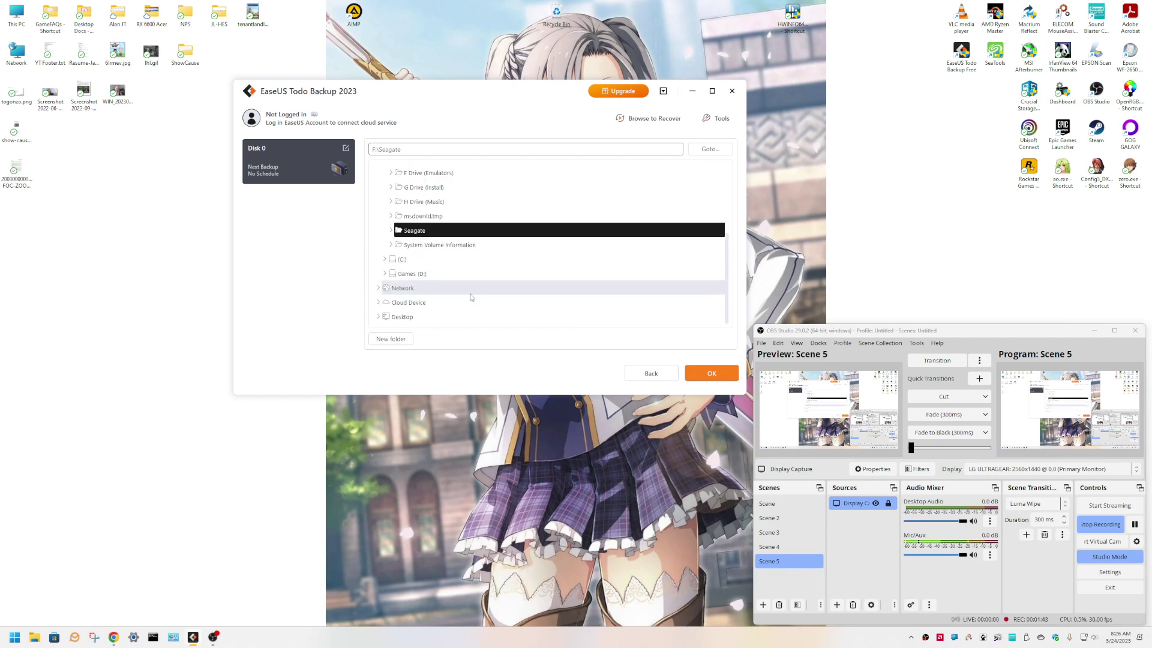
{"action": "left_click", "coordinate": [418, 277]}
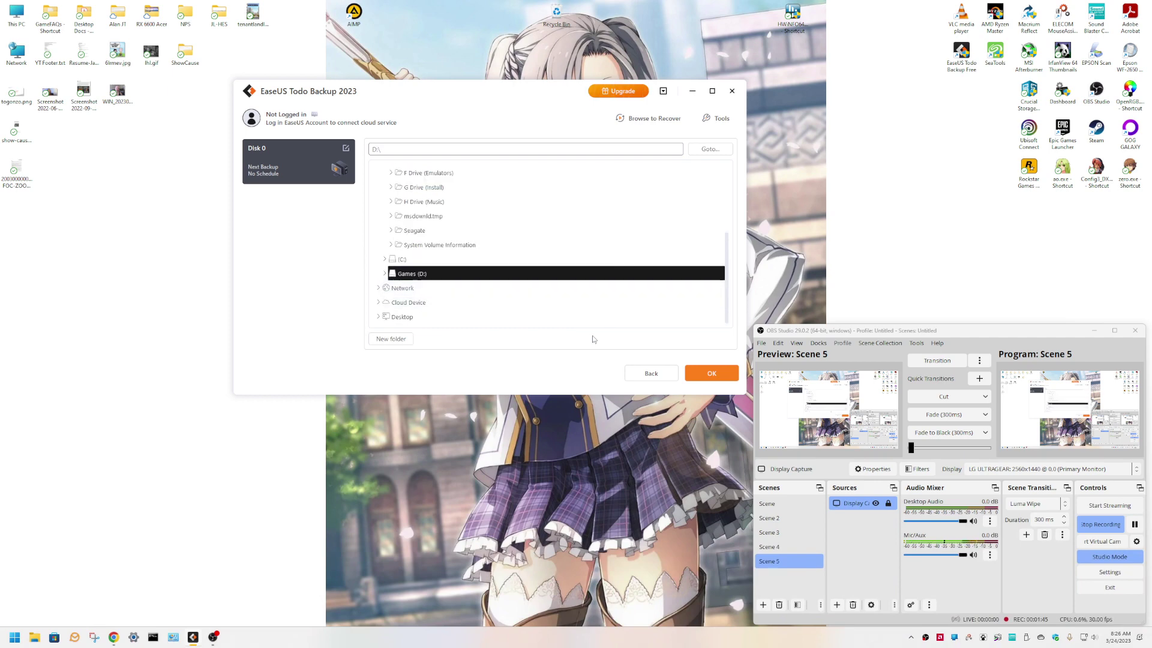
{"action": "left_click", "coordinate": [385, 274]}
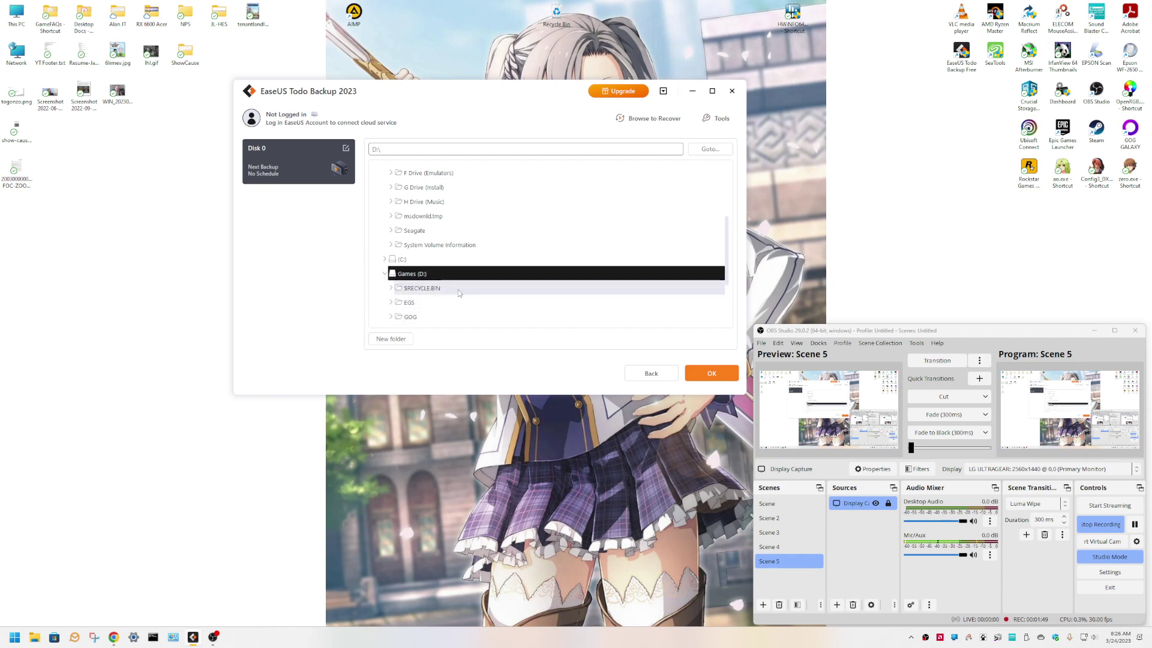
{"action": "scroll", "coordinate": [458, 293], "scroll_direction": "down", "scroll_amount": 2}
{"action": "scroll", "coordinate": [414, 270], "scroll_direction": "up", "scroll_amount": 3}
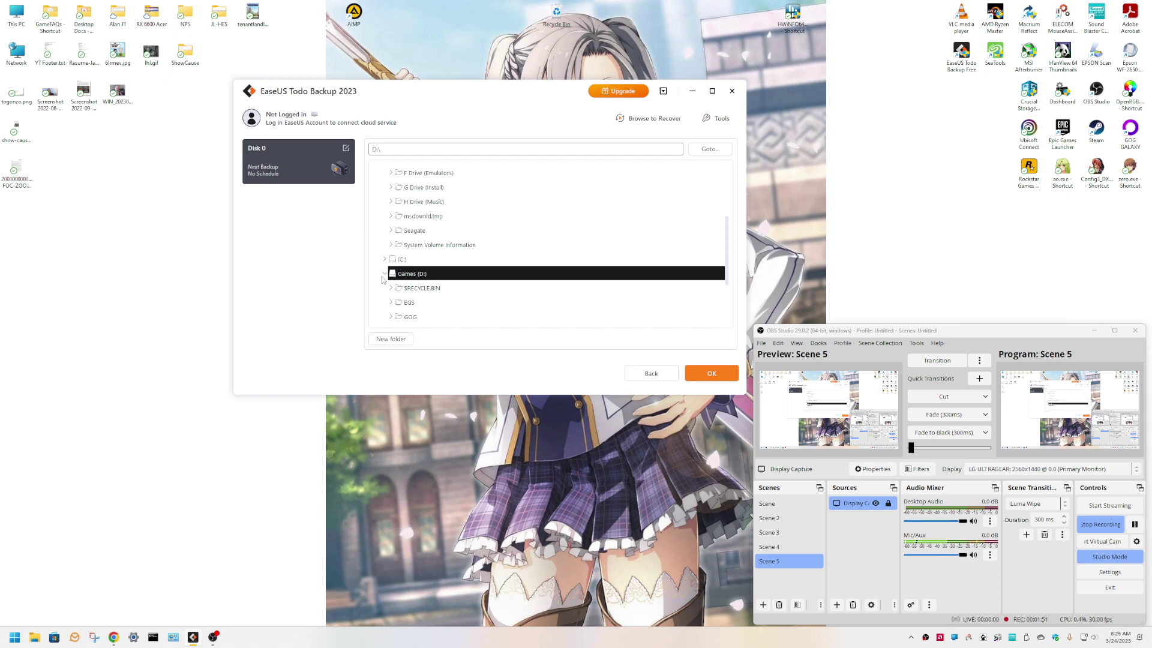
{"action": "left_click", "coordinate": [383, 274]}
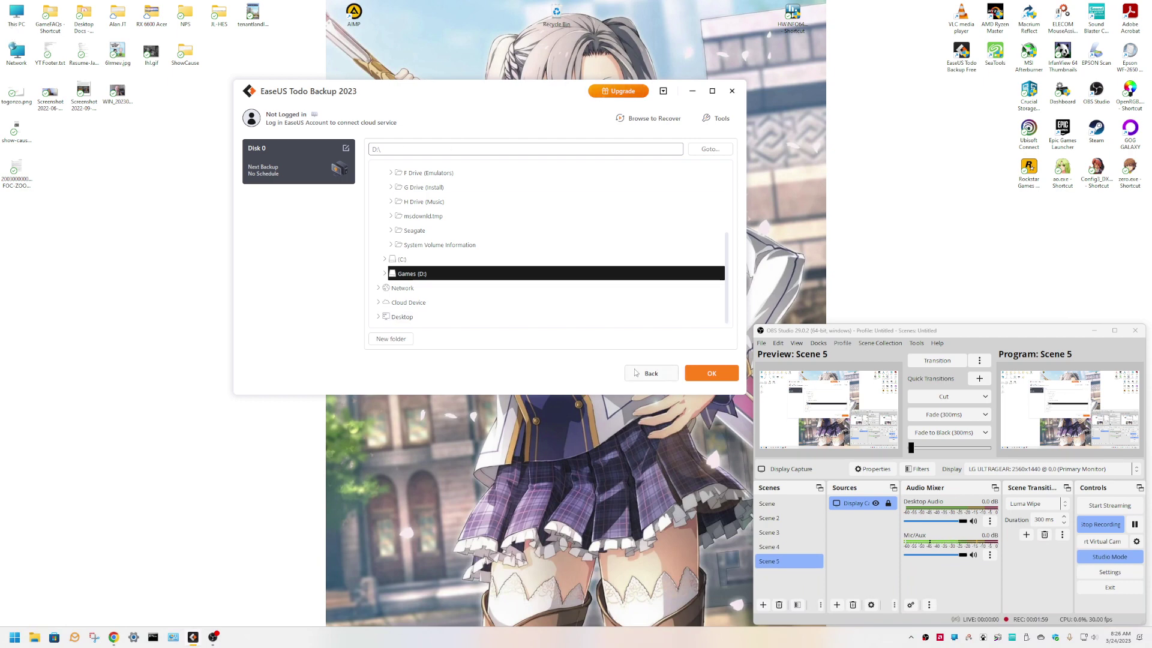
{"action": "left_click", "coordinate": [717, 375]}
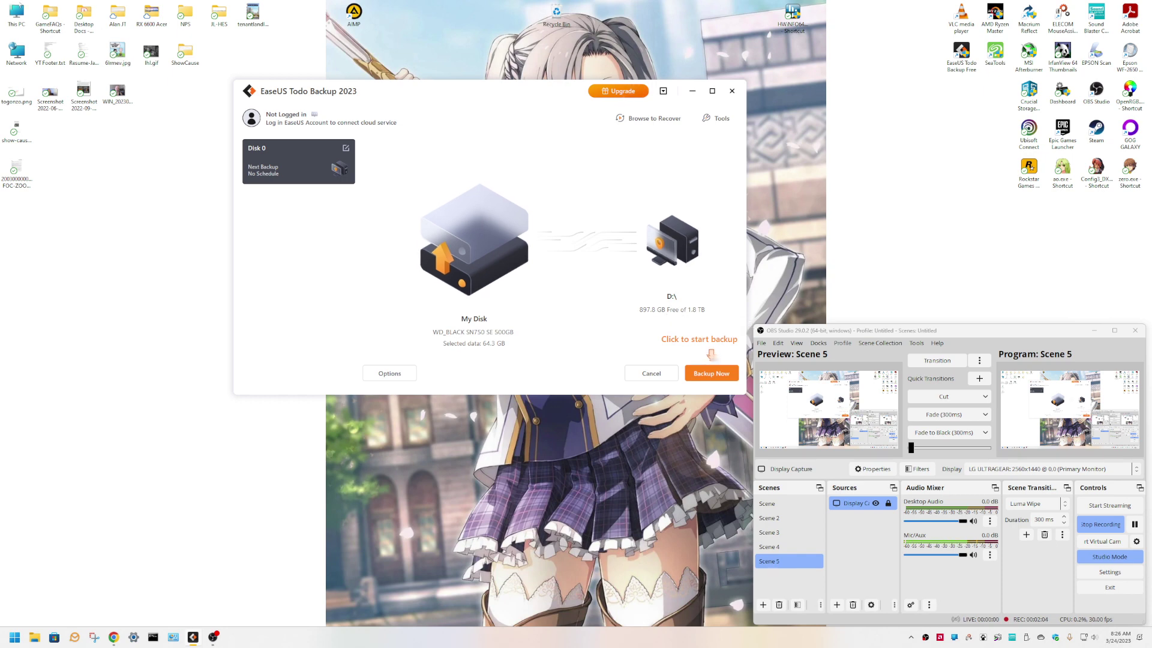
{"action": "double_click", "coordinate": [16, 13]}
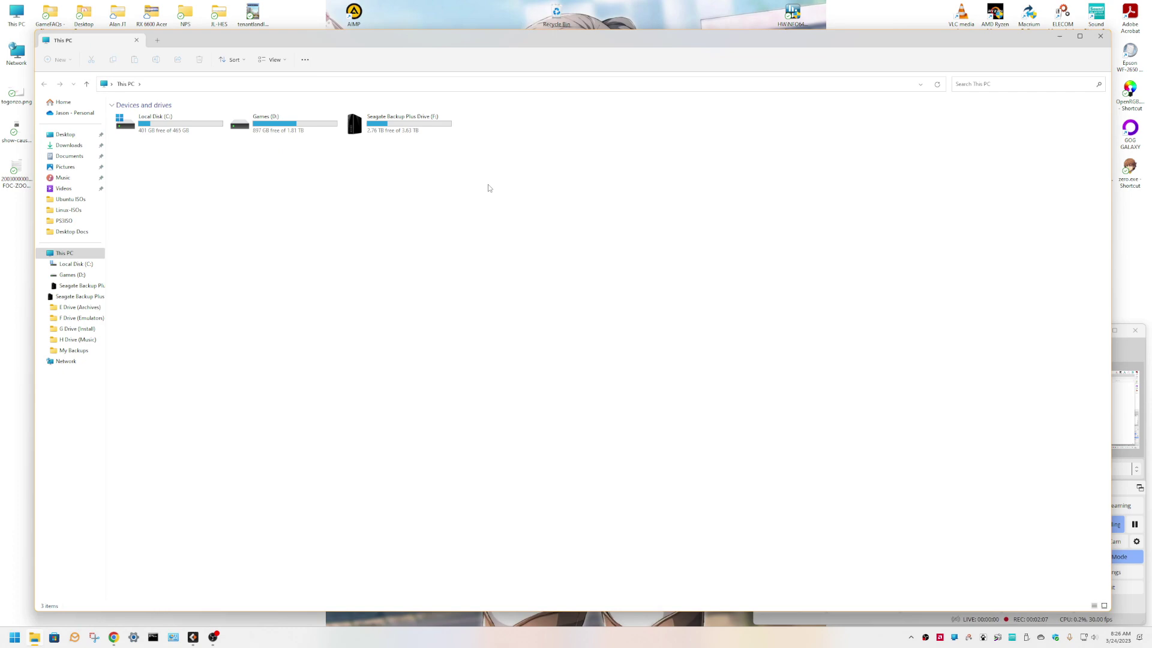
{"action": "left_click", "coordinate": [1100, 36]}
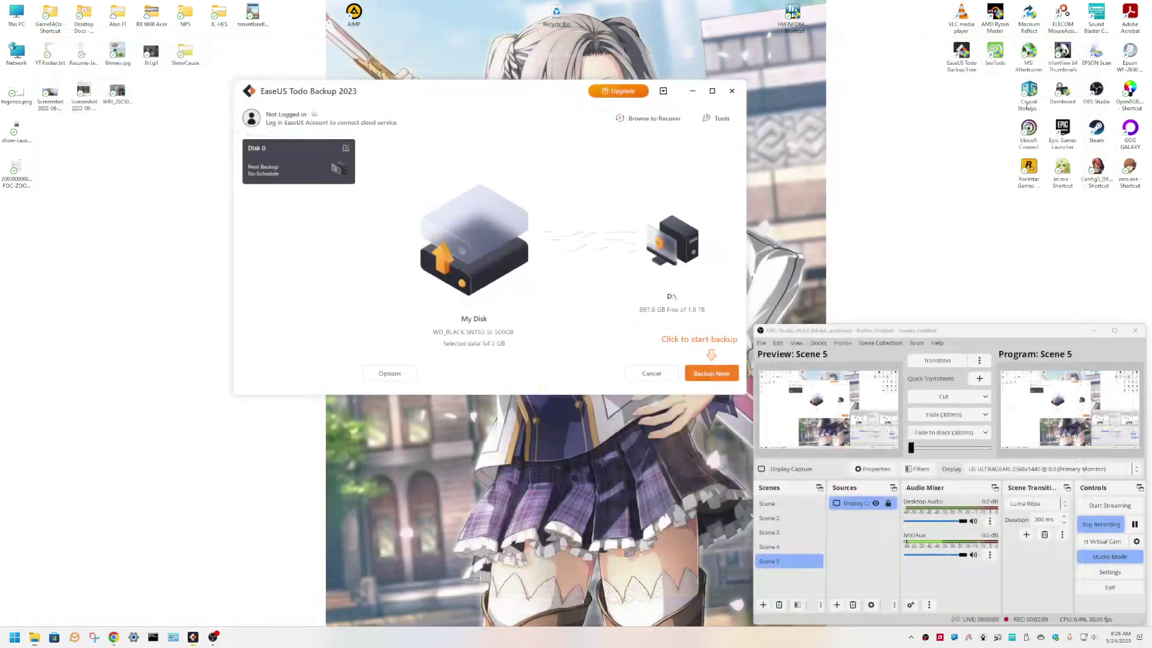
Start backing up Disk 0 to D: and show the detailed progress log
{"action": "left_click", "coordinate": [712, 374]}
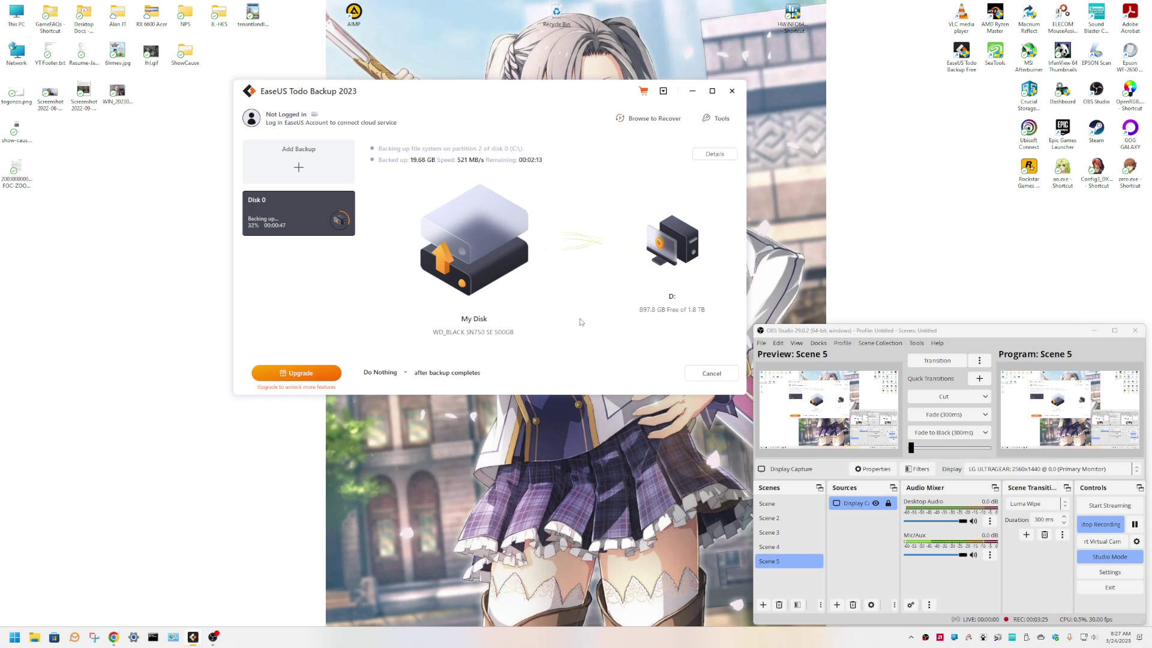
{"action": "left_click", "coordinate": [714, 155]}
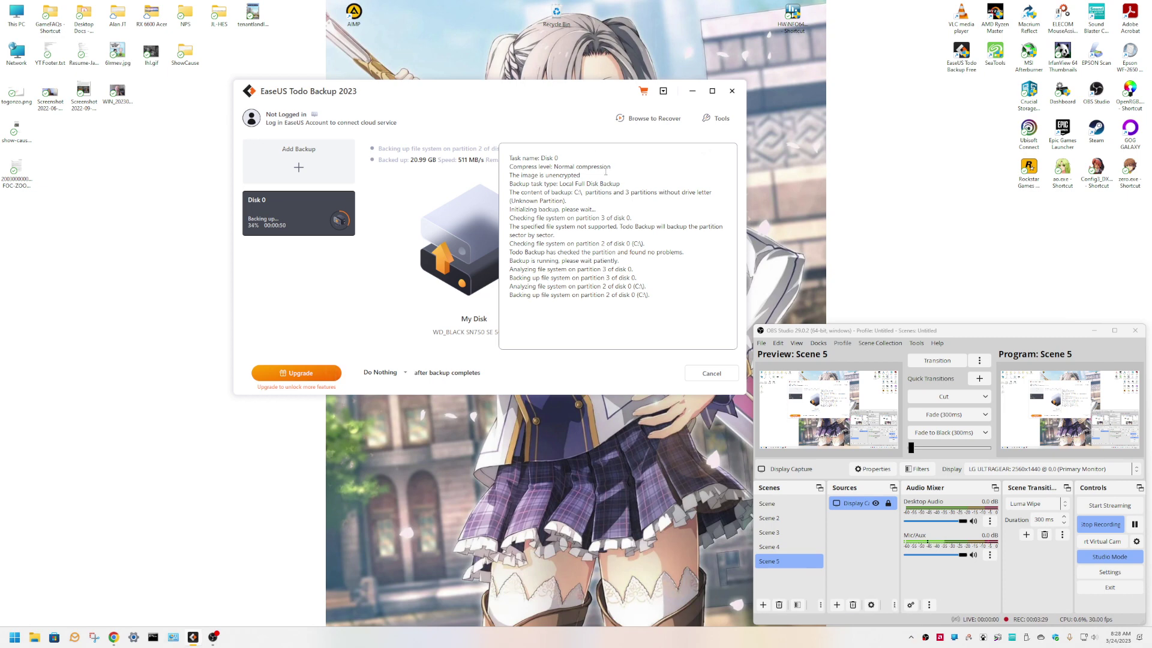
Hide the log and let the Disk 0 backup finish as Successful at 8:29 AM
{"action": "left_click", "coordinate": [578, 132]}
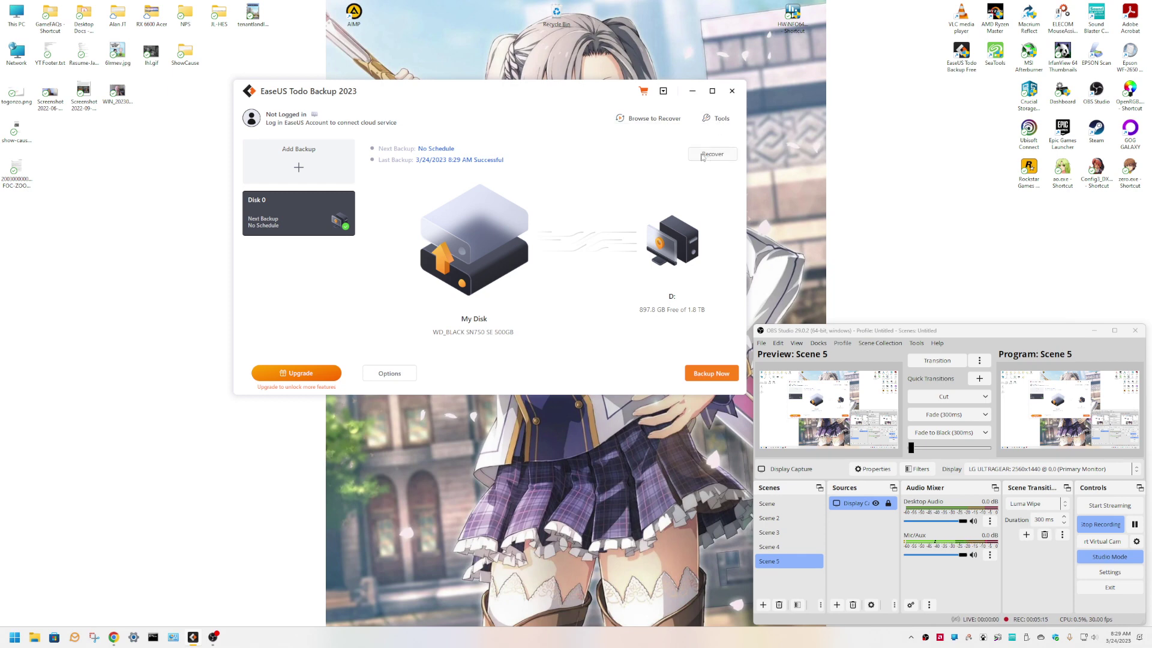
Check that D:\Disk 0 contains the .pbd backup image, then close File Explorer
{"action": "double_click", "coordinate": [16, 18]}
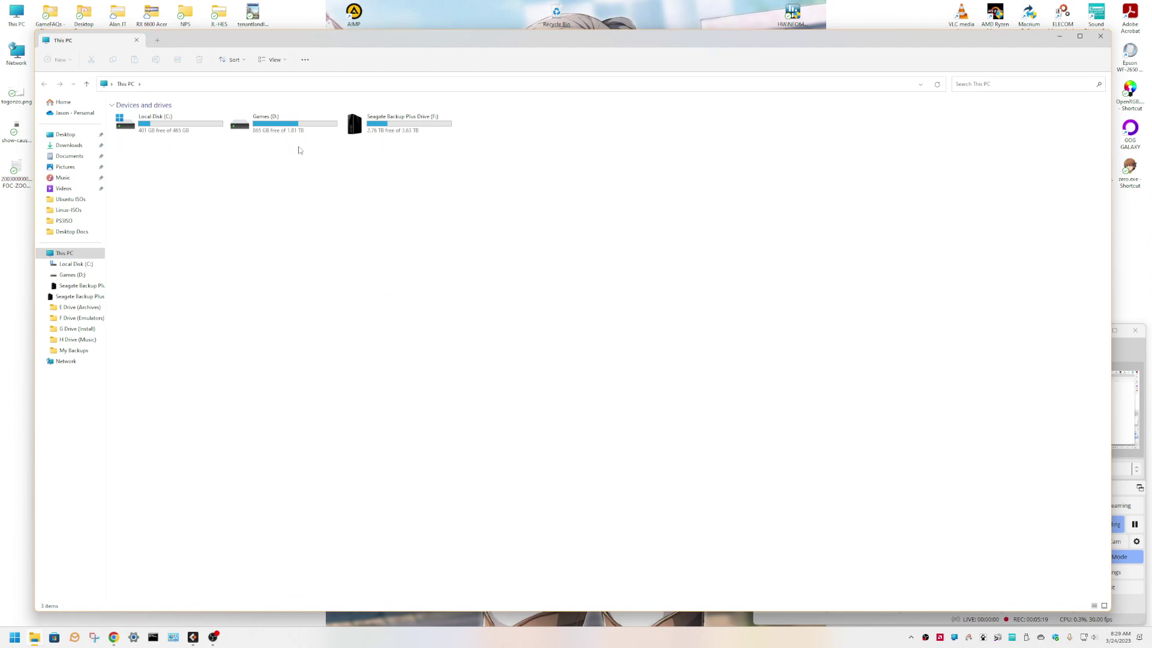
{"action": "double_click", "coordinate": [288, 125]}
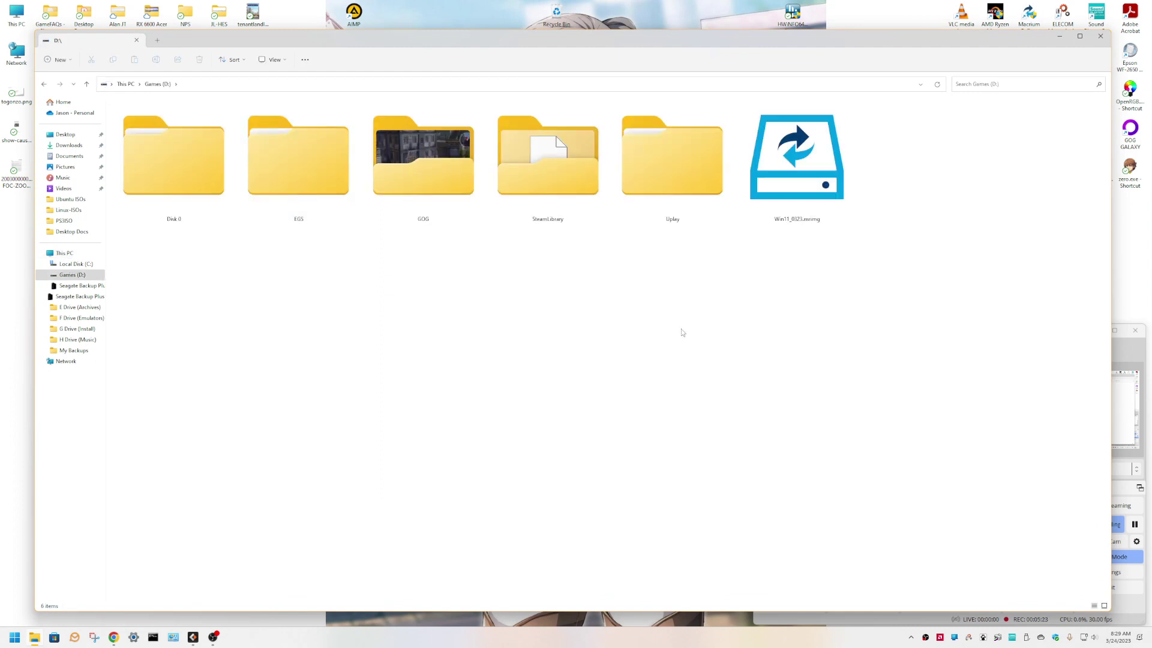
{"action": "double_click", "coordinate": [177, 162]}
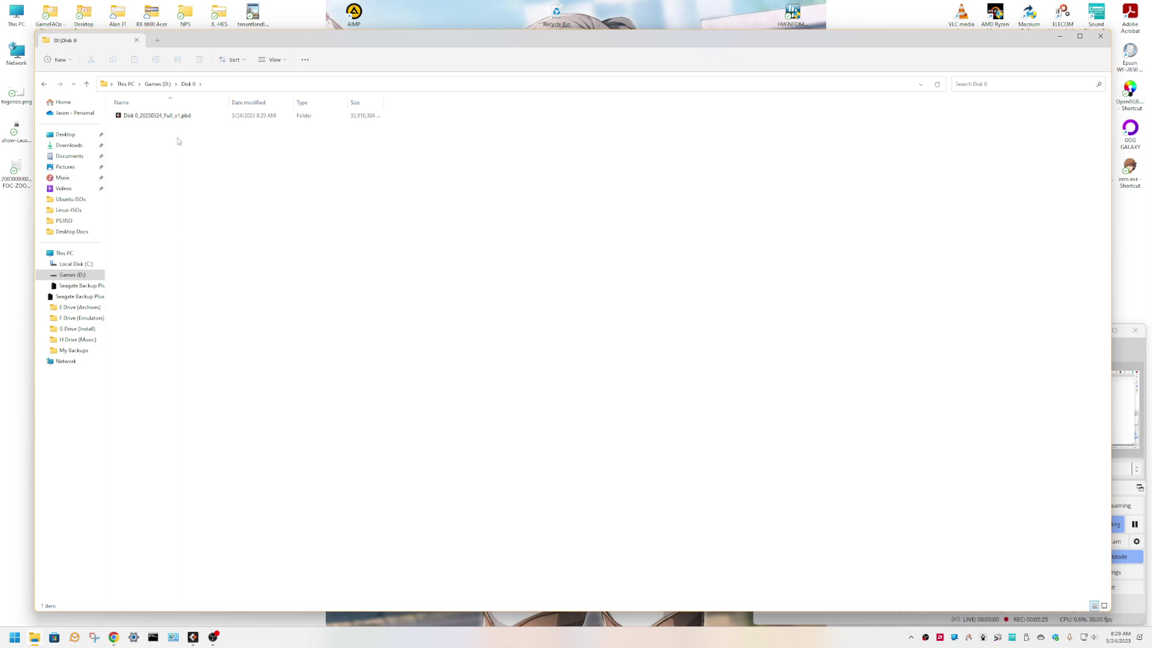
{"action": "left_click", "coordinate": [86, 83]}
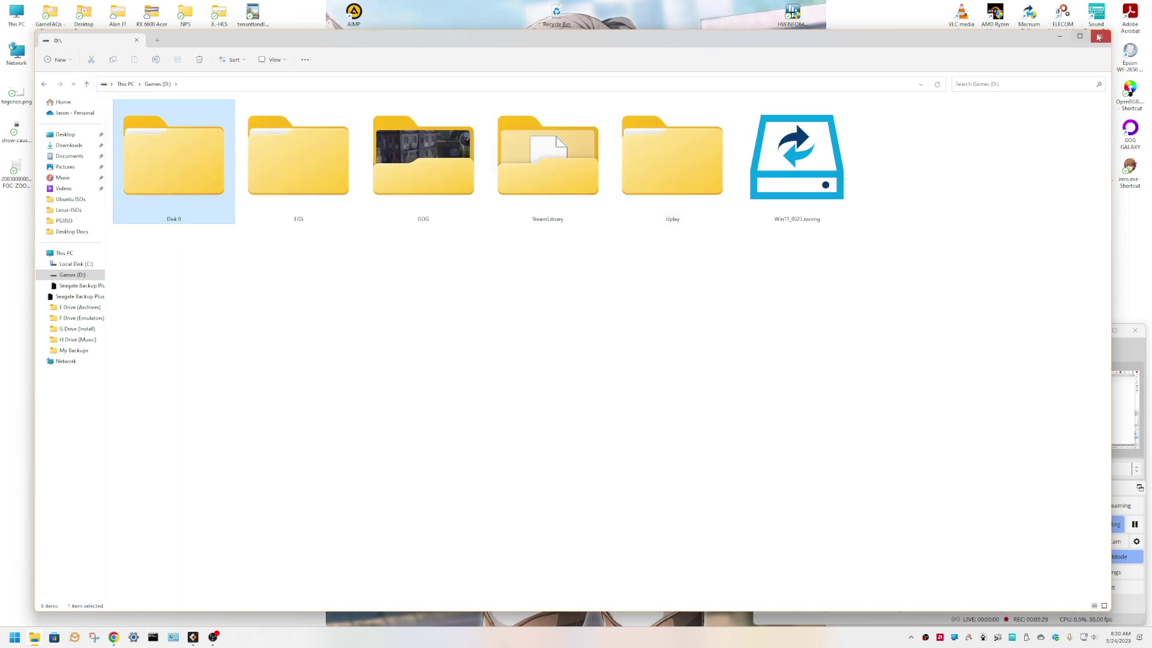
{"action": "left_click", "coordinate": [1101, 38]}
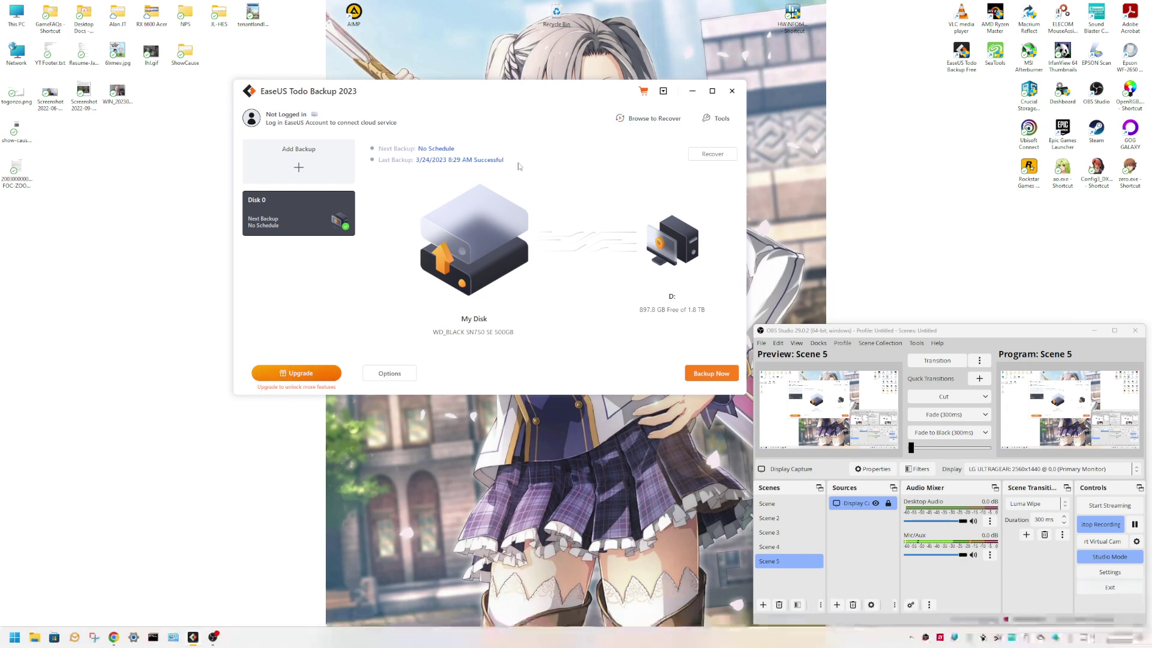
Start Create Emergency Disk from Tools, choose ISO as the output, and browse for its location
{"action": "left_click", "coordinate": [721, 119]}
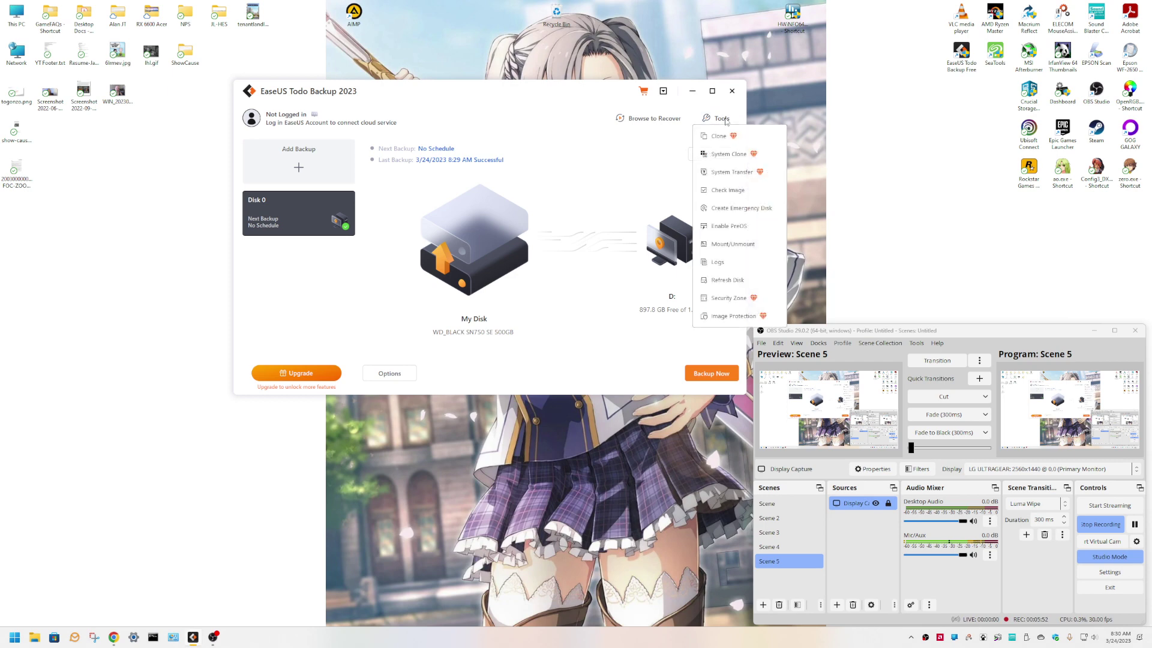
{"action": "left_click", "coordinate": [731, 210]}
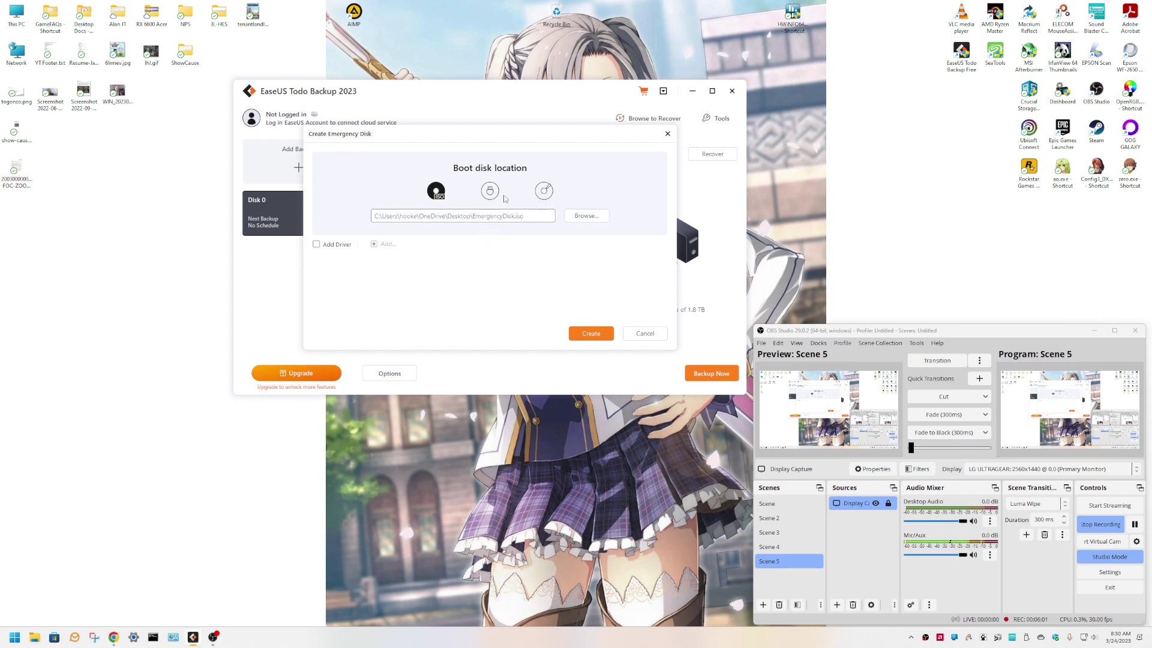
{"action": "left_click", "coordinate": [544, 191]}
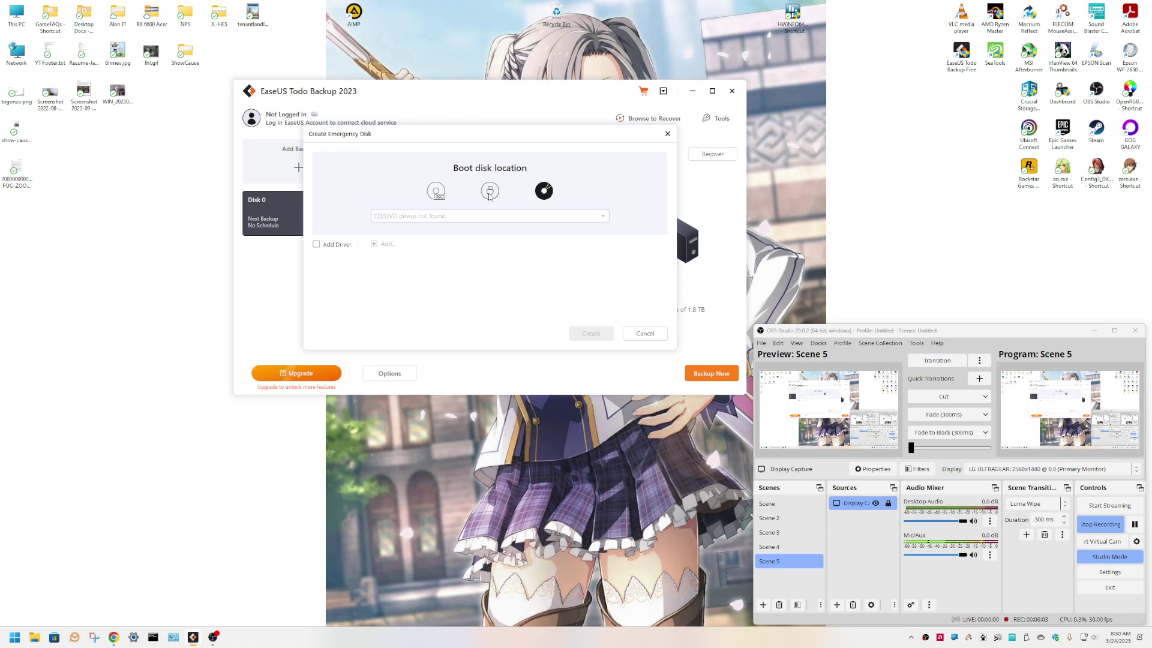
{"action": "left_click", "coordinate": [489, 192]}
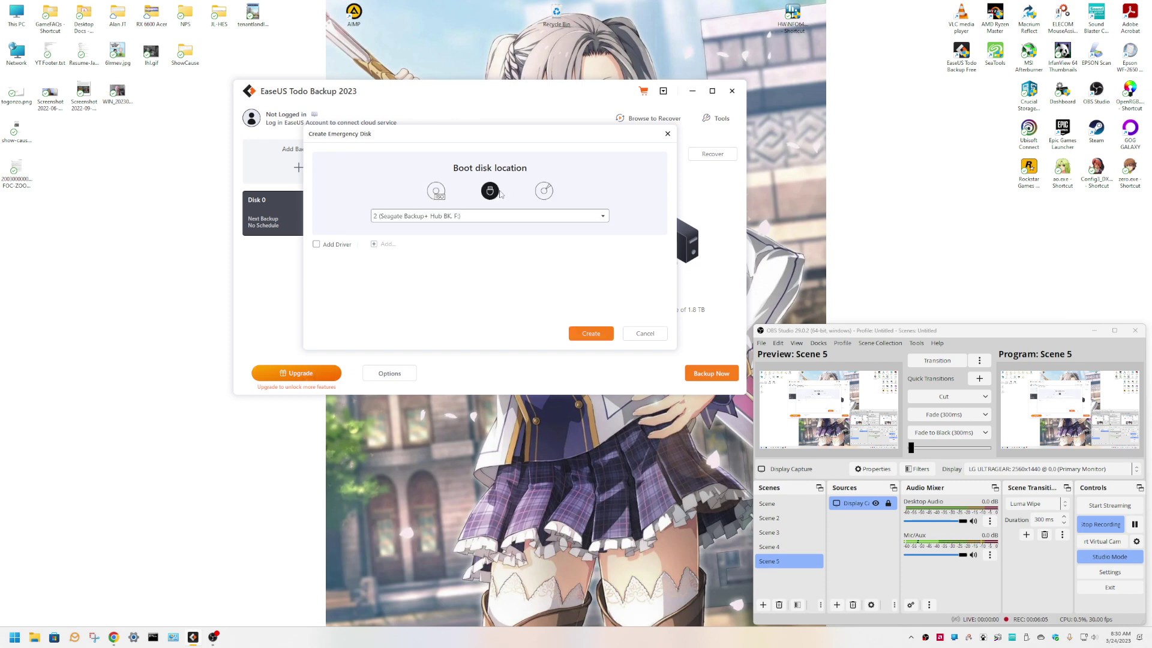
{"action": "left_click", "coordinate": [436, 191]}
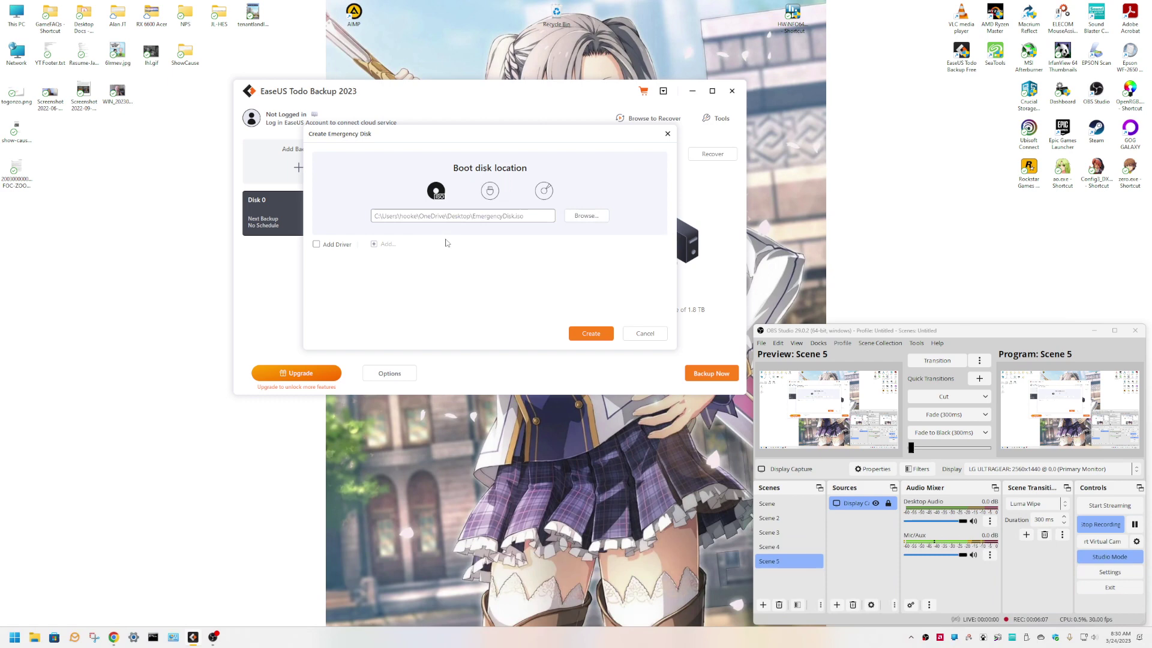
{"action": "left_click", "coordinate": [580, 220]}
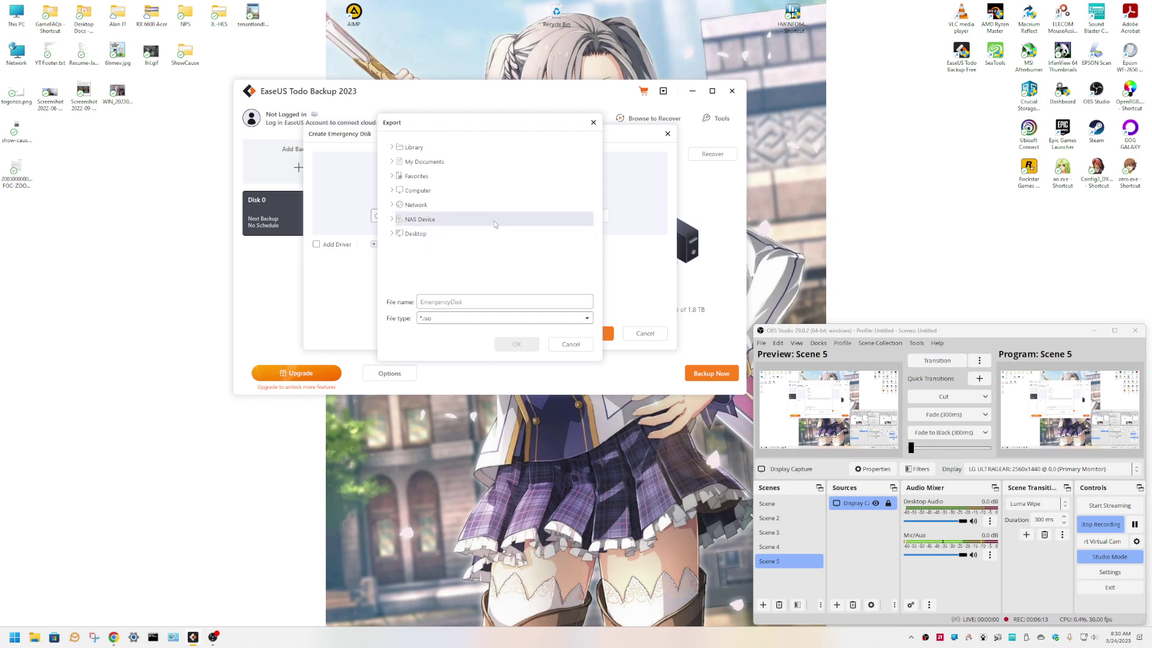
Browse the drives under Computer (E, F, H folders) in the Export tree
{"action": "left_click", "coordinate": [455, 194]}
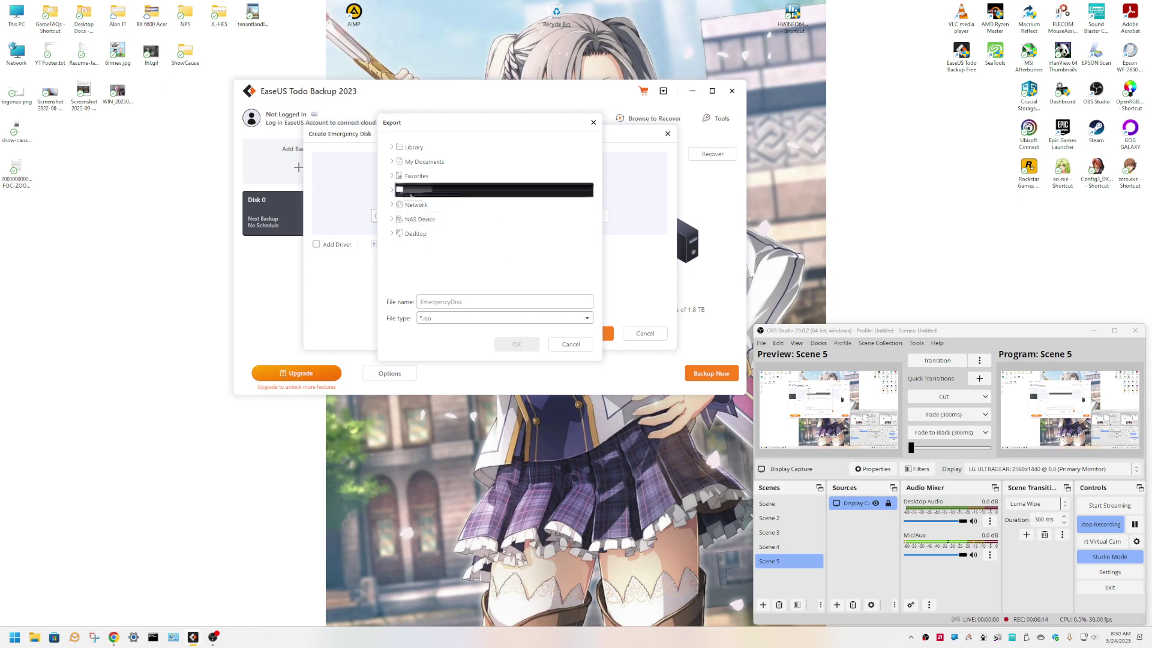
{"action": "left_click", "coordinate": [436, 234]}
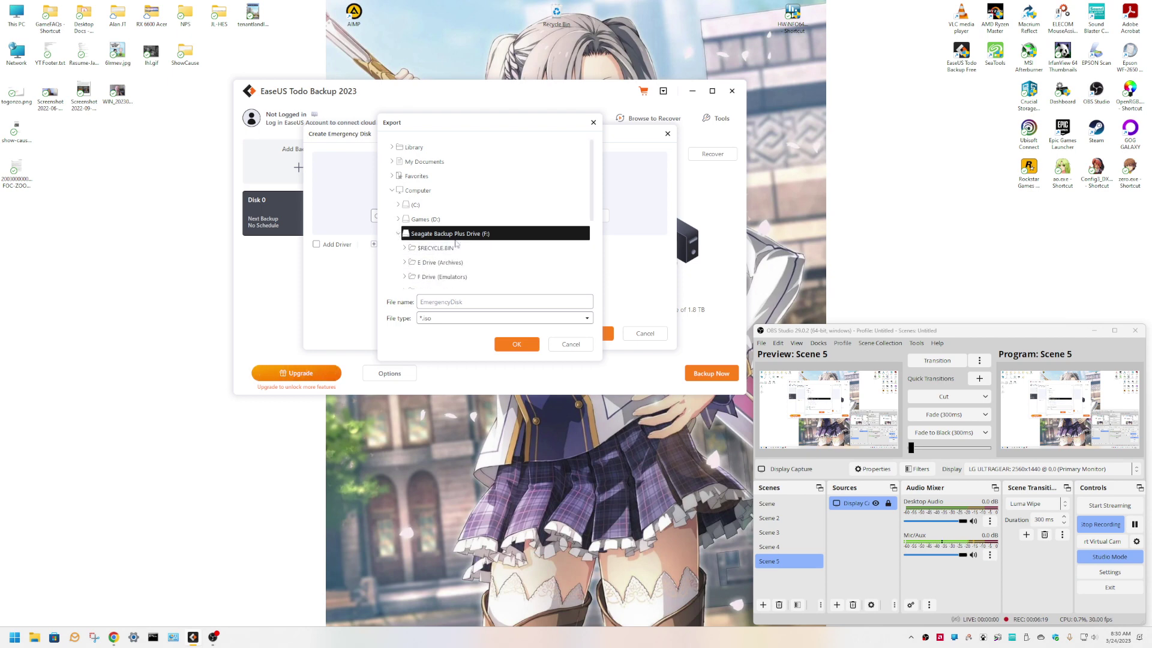
{"action": "scroll", "coordinate": [455, 243], "scroll_direction": "down", "scroll_amount": 4}
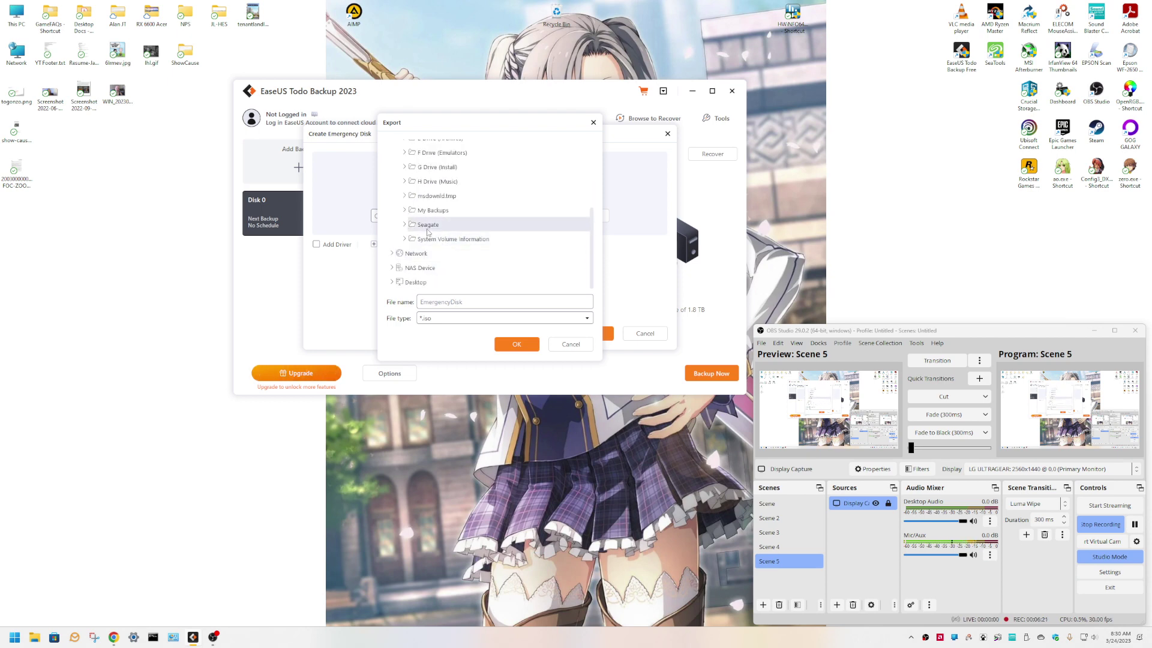
{"action": "scroll", "coordinate": [445, 229], "scroll_direction": "up", "scroll_amount": 4}
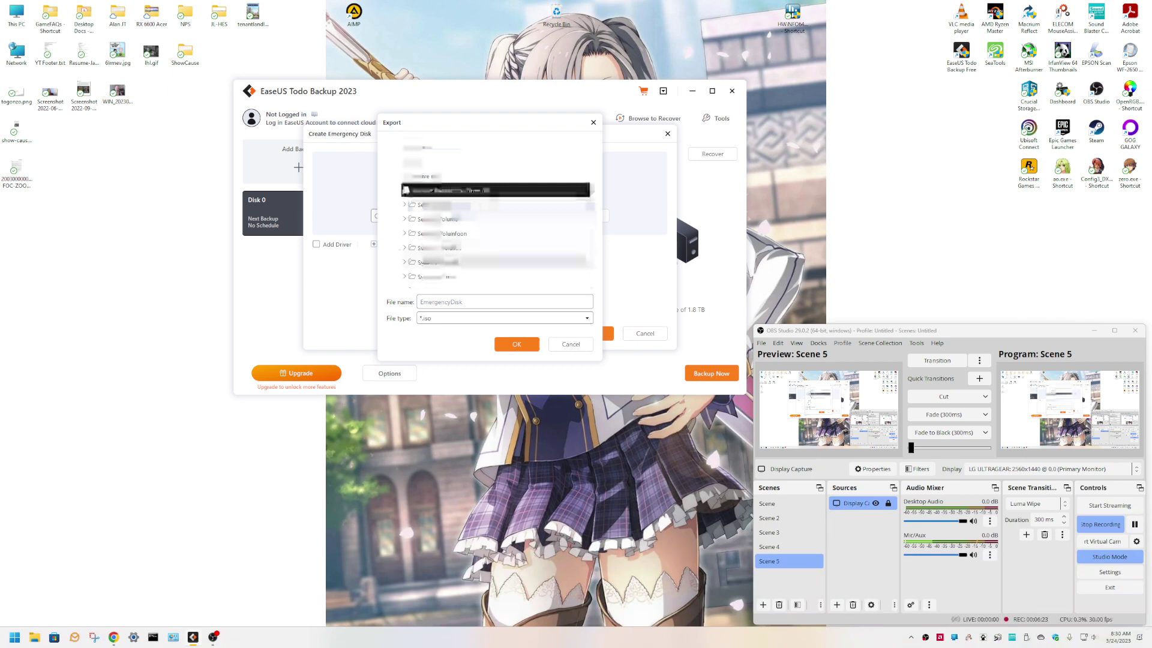
{"action": "left_click", "coordinate": [404, 220]}
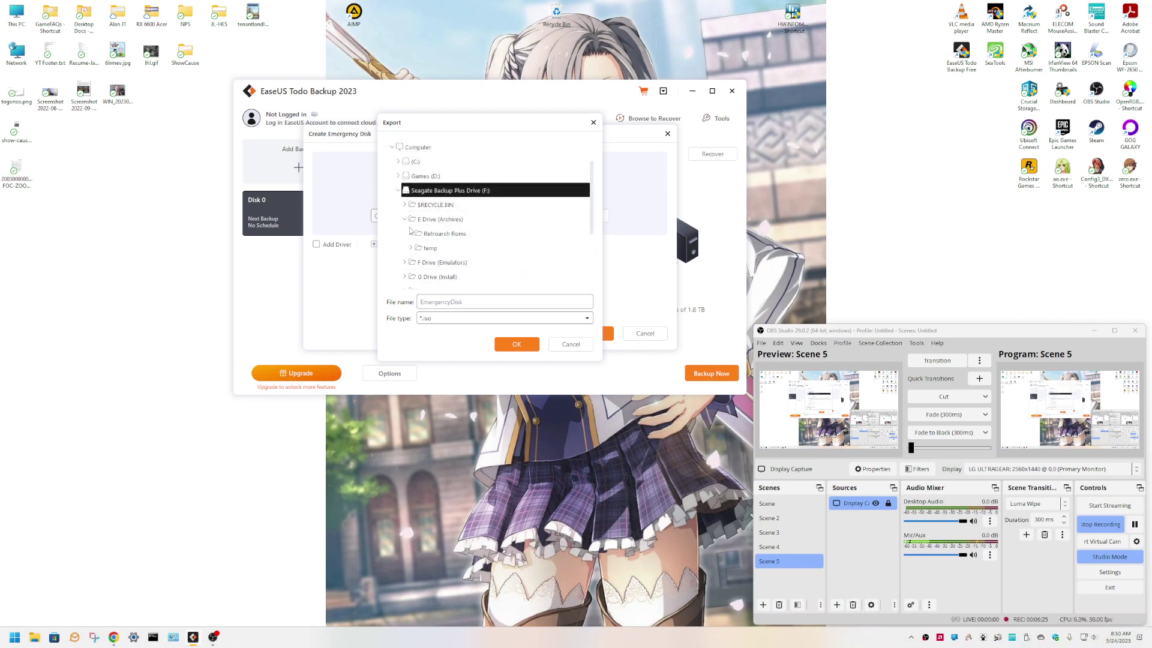
{"action": "left_click", "coordinate": [404, 219]}
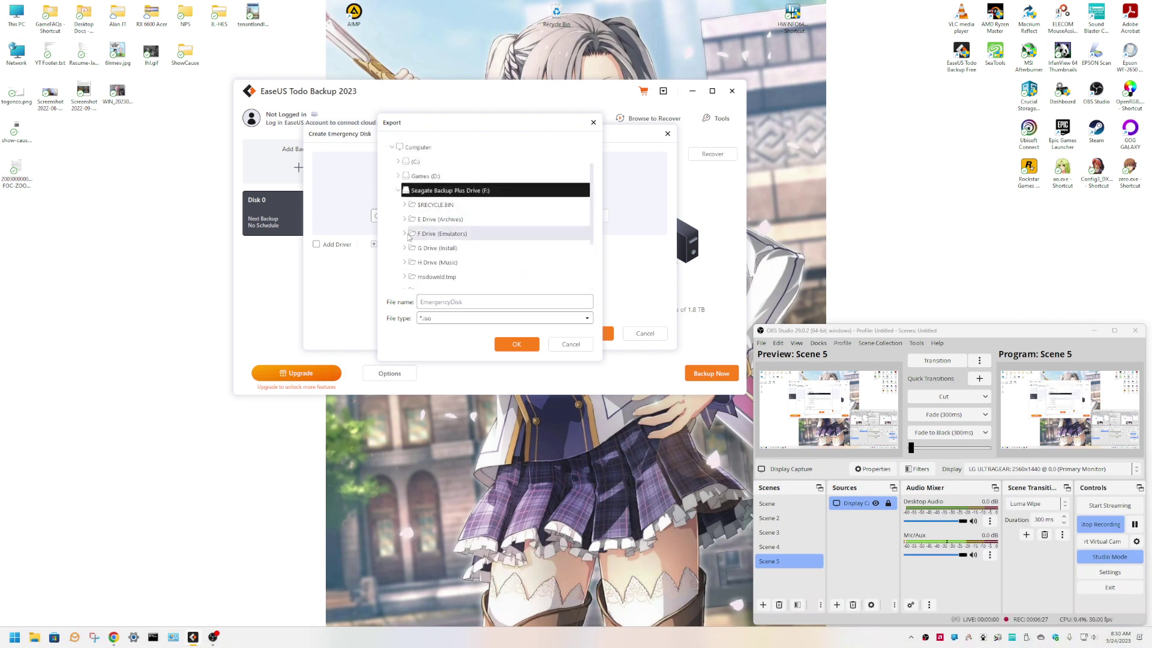
{"action": "left_click", "coordinate": [405, 234]}
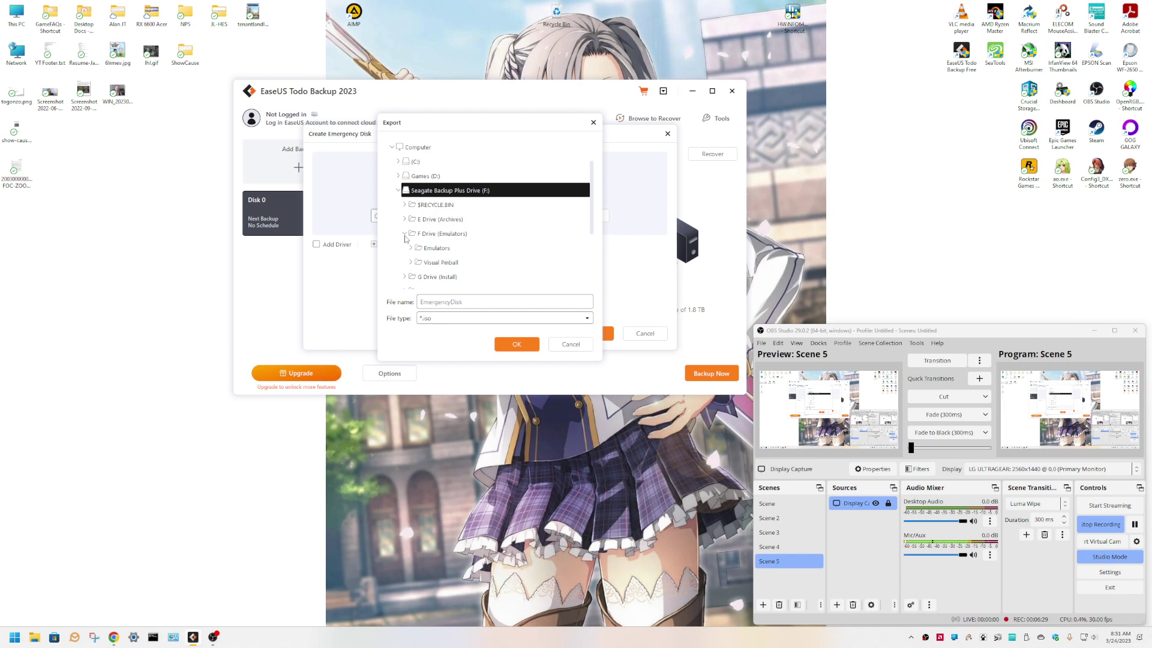
{"action": "scroll", "coordinate": [405, 237], "scroll_direction": "down", "scroll_amount": 2}
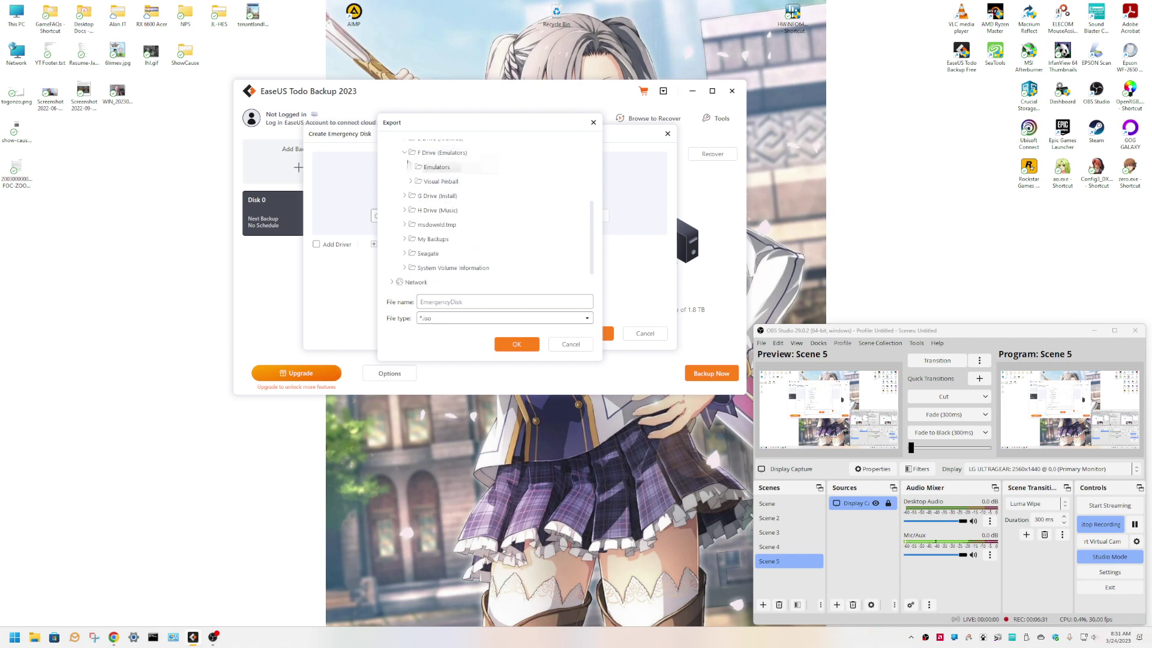
{"action": "left_click", "coordinate": [406, 210]}
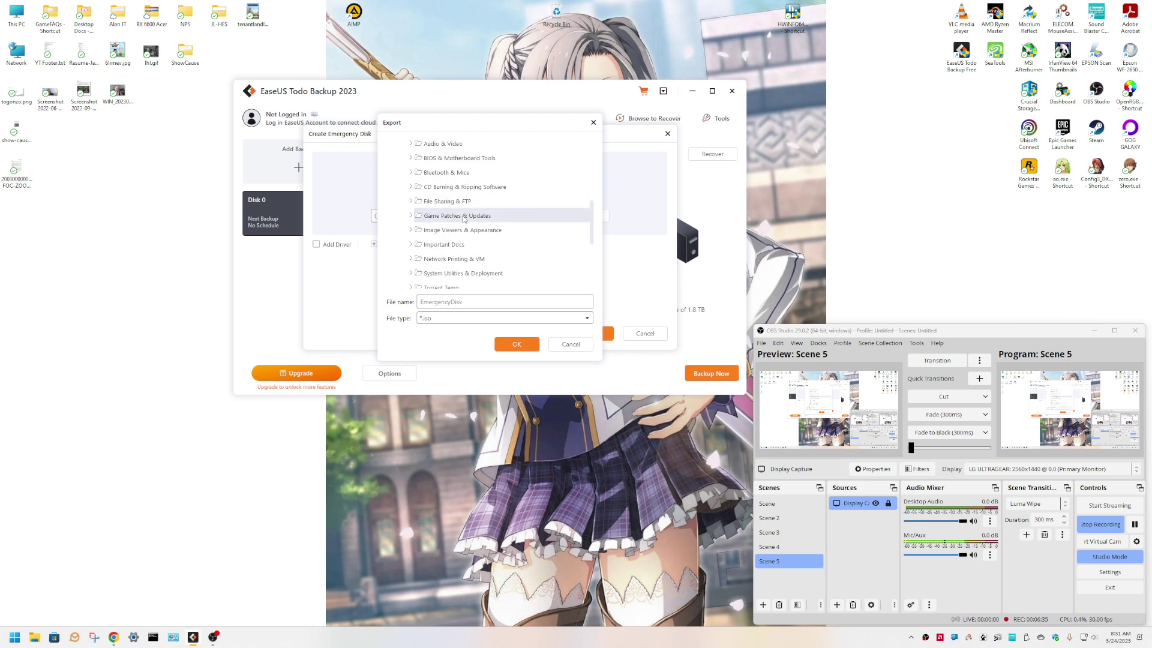
Select the Windows ISOs folder as the ISO save folder
{"action": "left_click", "coordinate": [449, 275]}
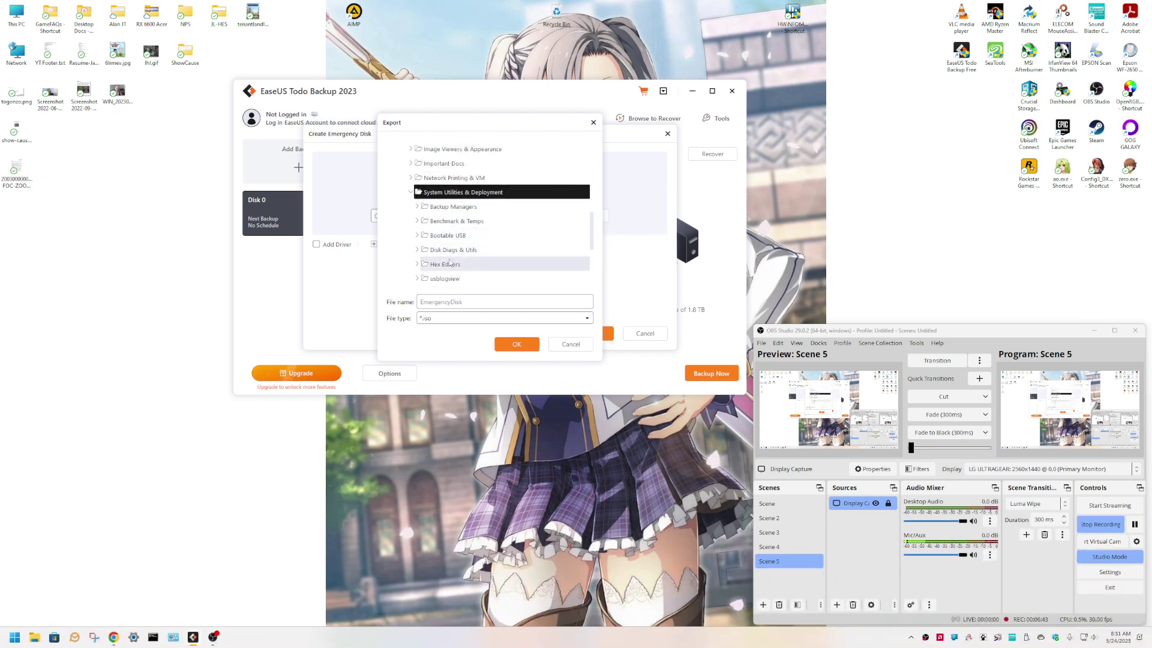
{"action": "scroll", "coordinate": [451, 237], "scroll_direction": "down", "scroll_amount": 1}
{"action": "scroll", "coordinate": [452, 235], "scroll_direction": "up", "scroll_amount": 1}
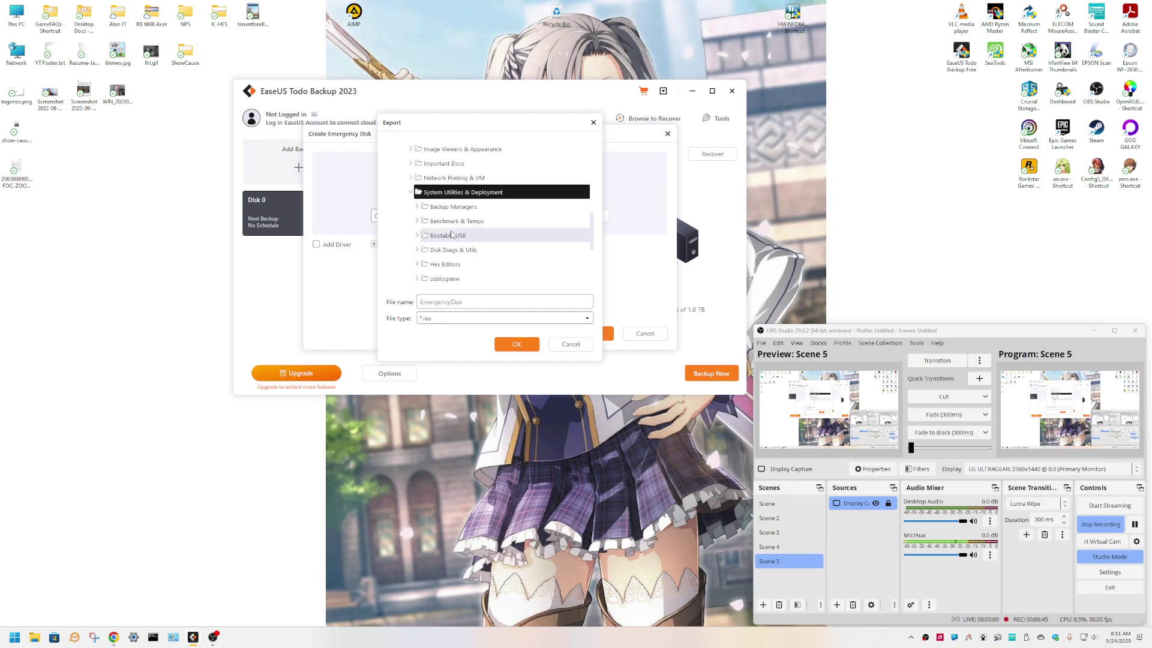
{"action": "left_click", "coordinate": [411, 192]}
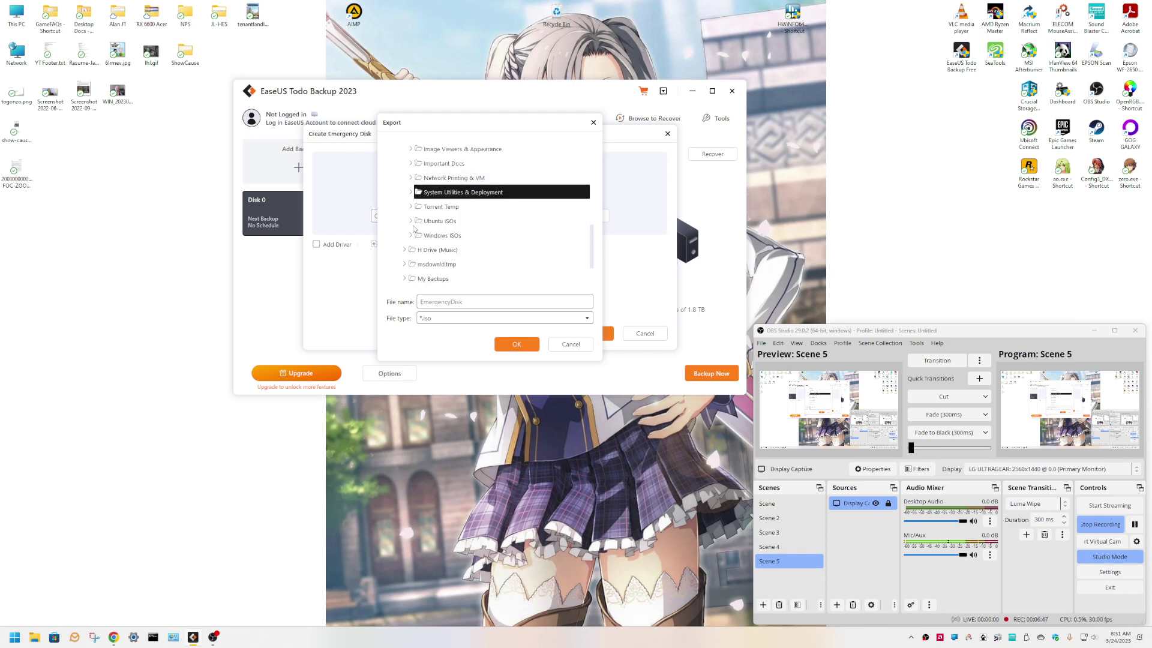
{"action": "left_click", "coordinate": [411, 235]}
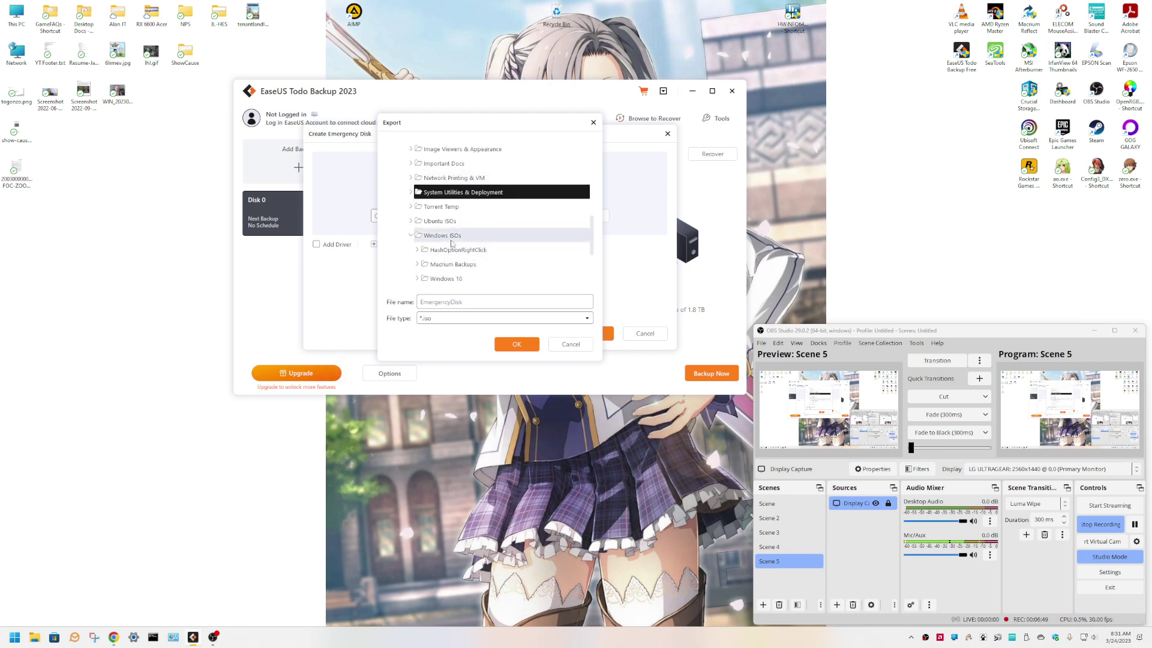
{"action": "scroll", "coordinate": [451, 243], "scroll_direction": "down", "scroll_amount": 2}
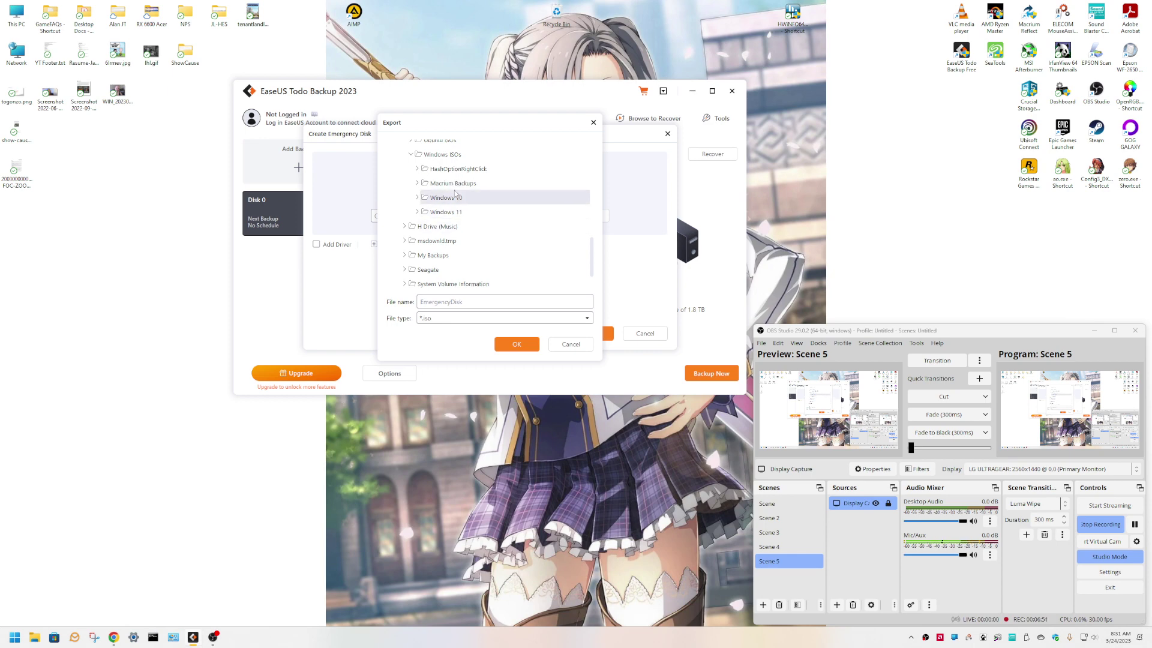
{"action": "left_click", "coordinate": [444, 154]}
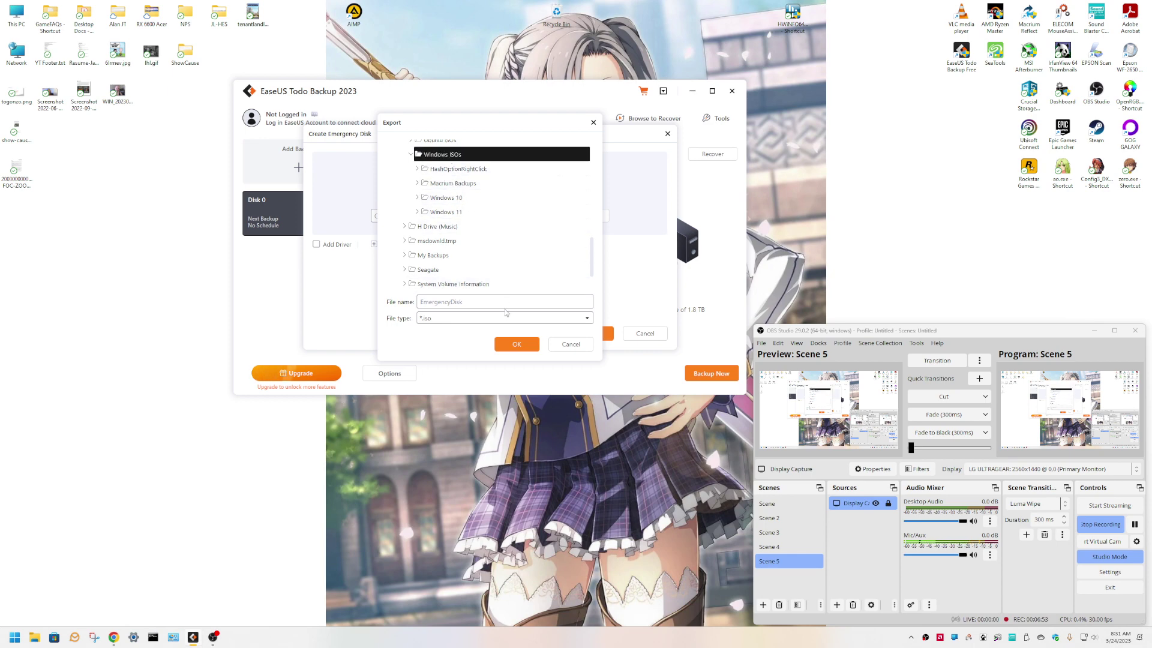
Change the ISO file name to EaseUS-ERD
{"action": "left_click", "coordinate": [492, 304]}
{"action": "key", "text": "BackSpace"}
{"action": "key", "text": "BackSpace"}
{"action": "key", "text": "BackSpace"}
{"action": "key", "text": "BackSpace"}
{"action": "key", "text": "BackSpace"}
{"action": "key", "text": "BackSpace"}
{"action": "key", "text": "BackSpace"}
{"action": "key", "text": "BackSpace"}
{"action": "key", "text": "BackSpace"}
{"action": "type", "text": "aseUS-ERDF"}
Confirm the EaseUS-ERD.iso location and leave Add Driver switched off
{"action": "left_click", "coordinate": [517, 346]}
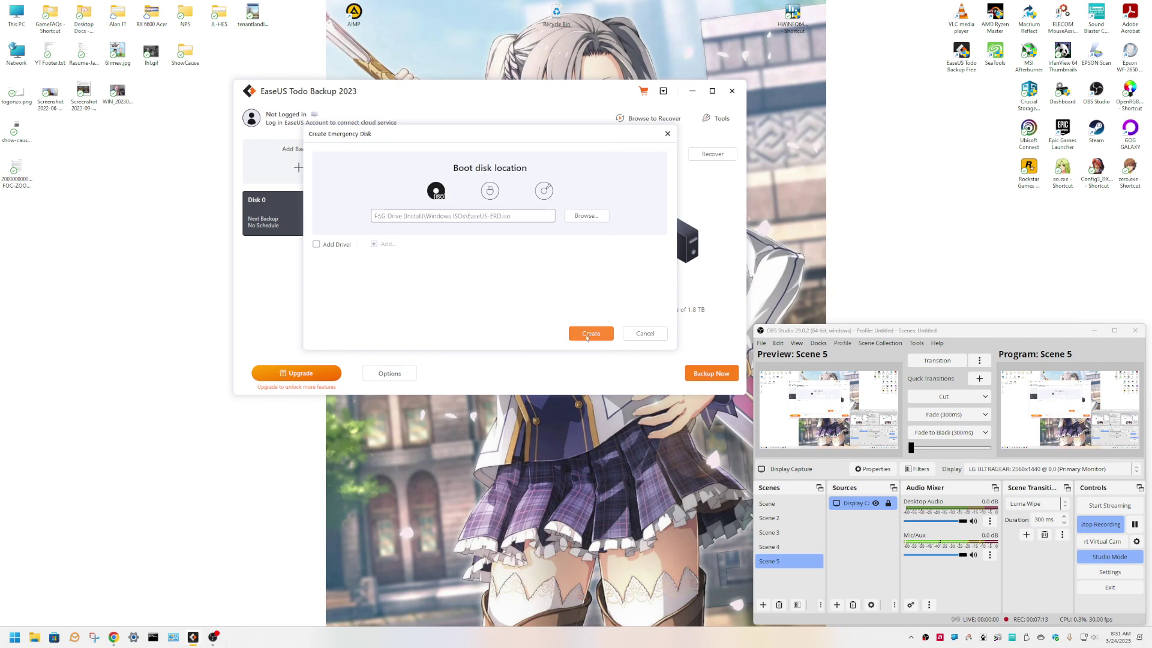
{"action": "left_click", "coordinate": [316, 245]}
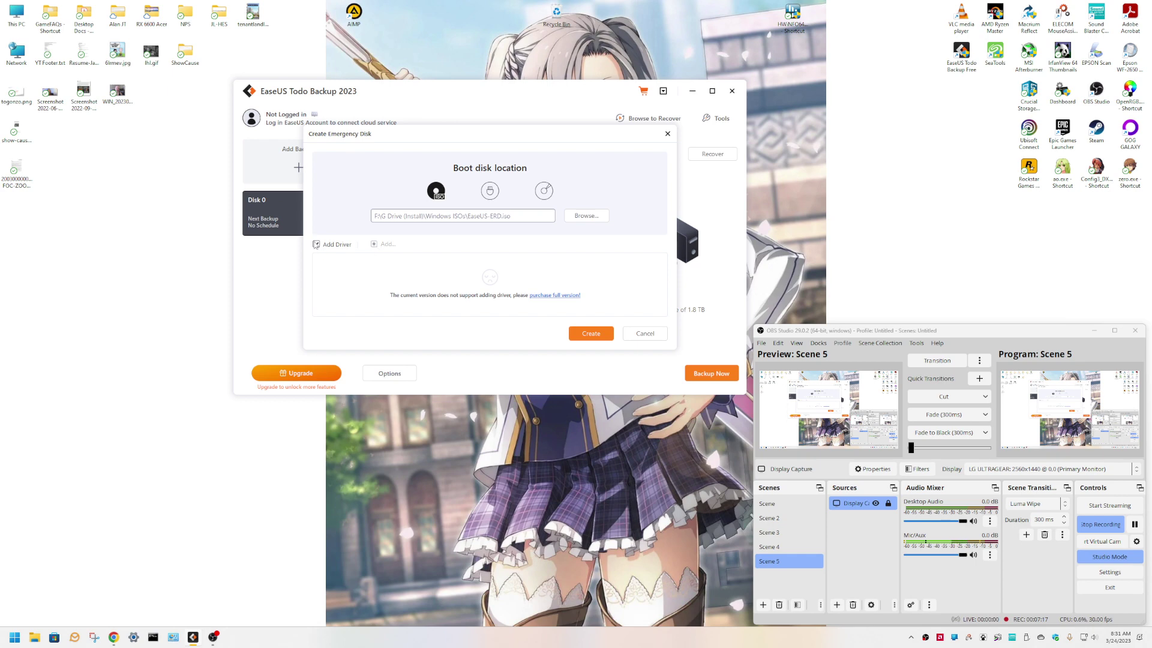
{"action": "left_click", "coordinate": [316, 245]}
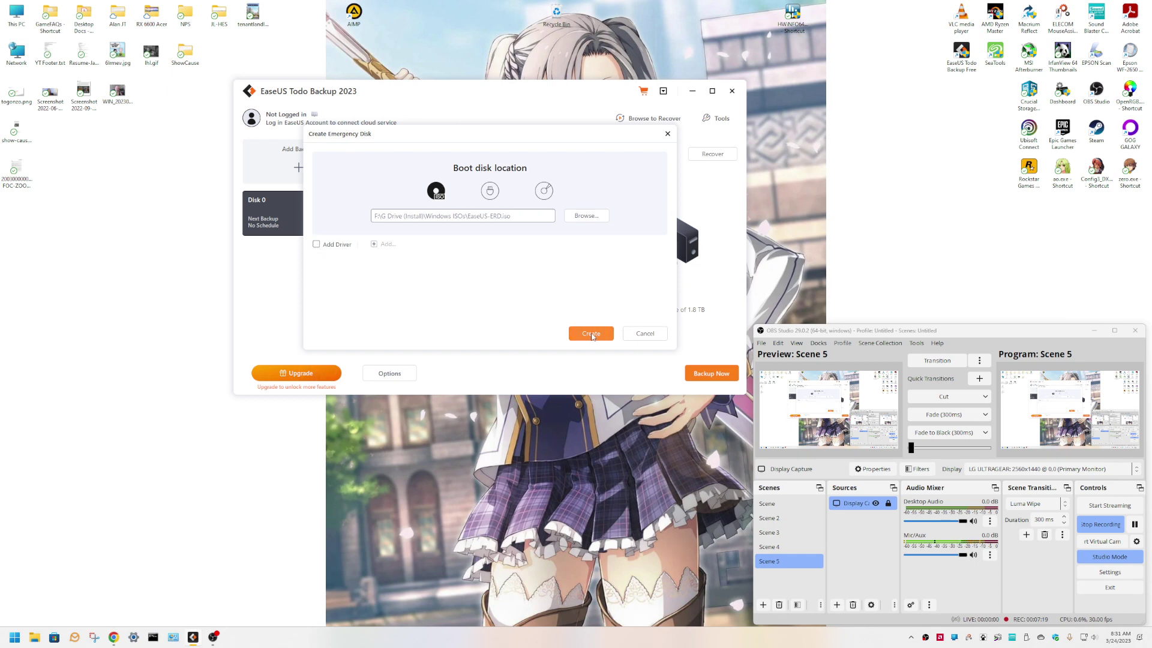
Try creating the emergency disk, then cancel after the free-version WinPE upgrade notice
{"action": "left_click", "coordinate": [591, 334]}
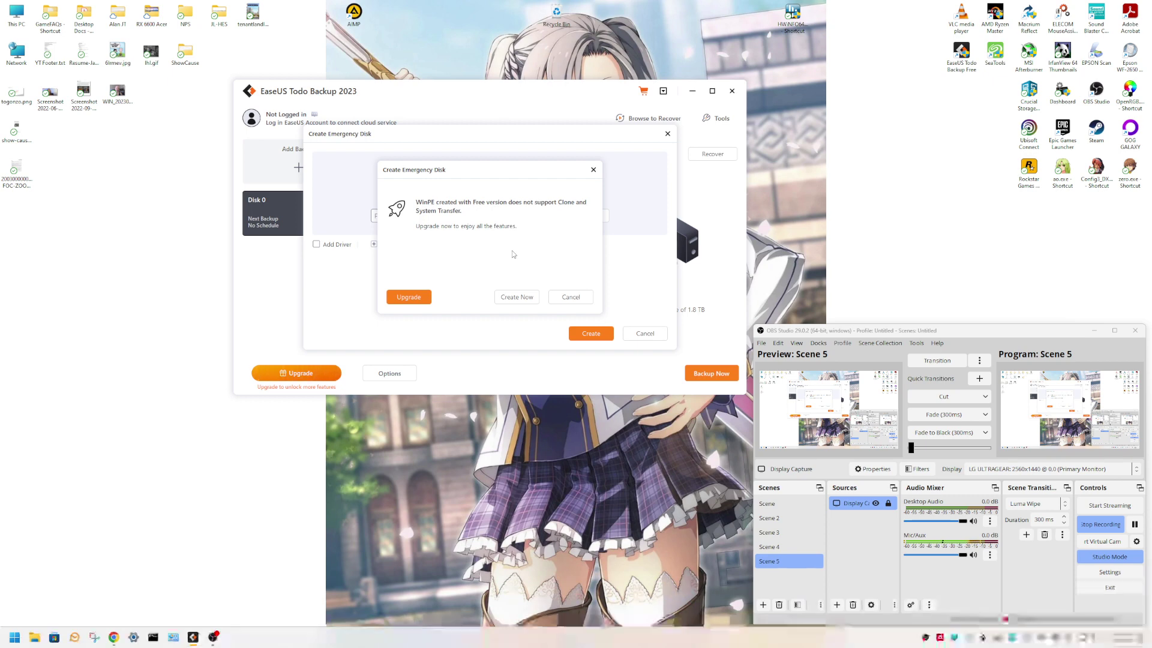
{"action": "left_click", "coordinate": [580, 296]}
{"action": "left_click", "coordinate": [644, 333]}
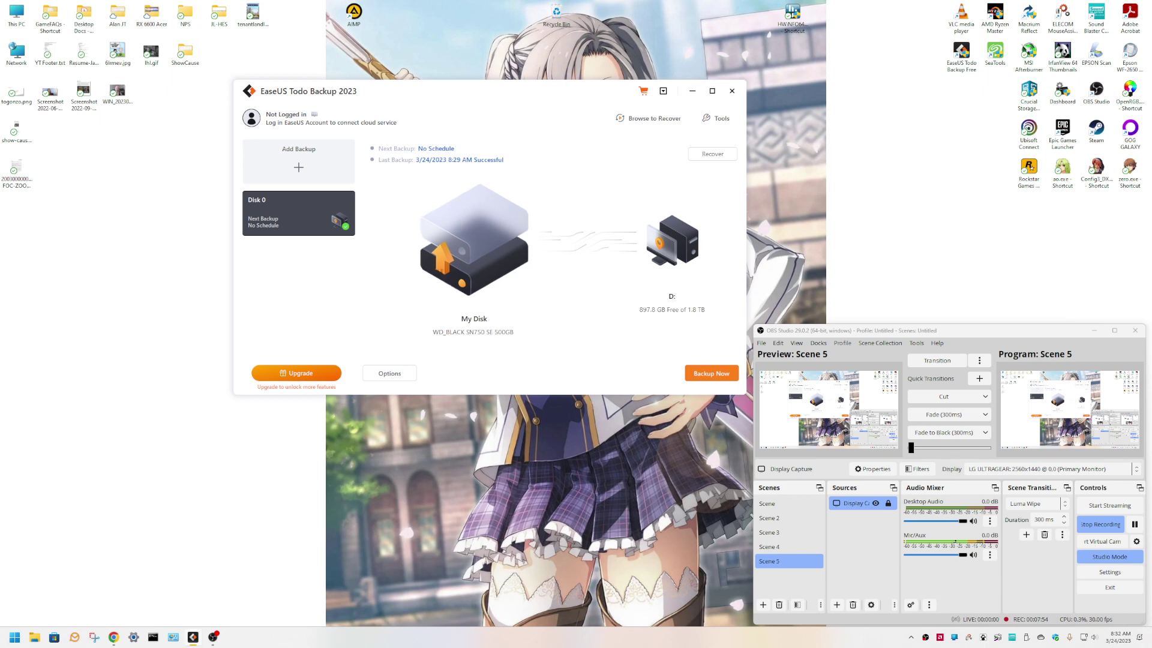
Open Games (D:) and inspect the Properties of Win11_0323.mrimg twice
{"action": "double_click", "coordinate": [16, 16]}
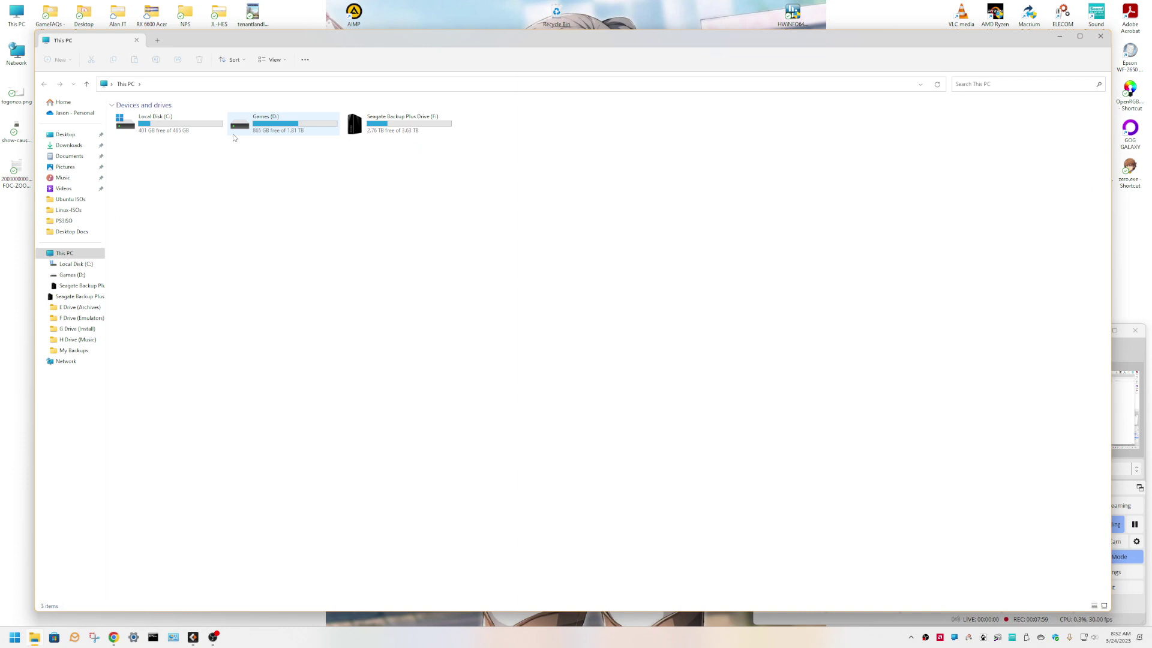
{"action": "left_click", "coordinate": [301, 131]}
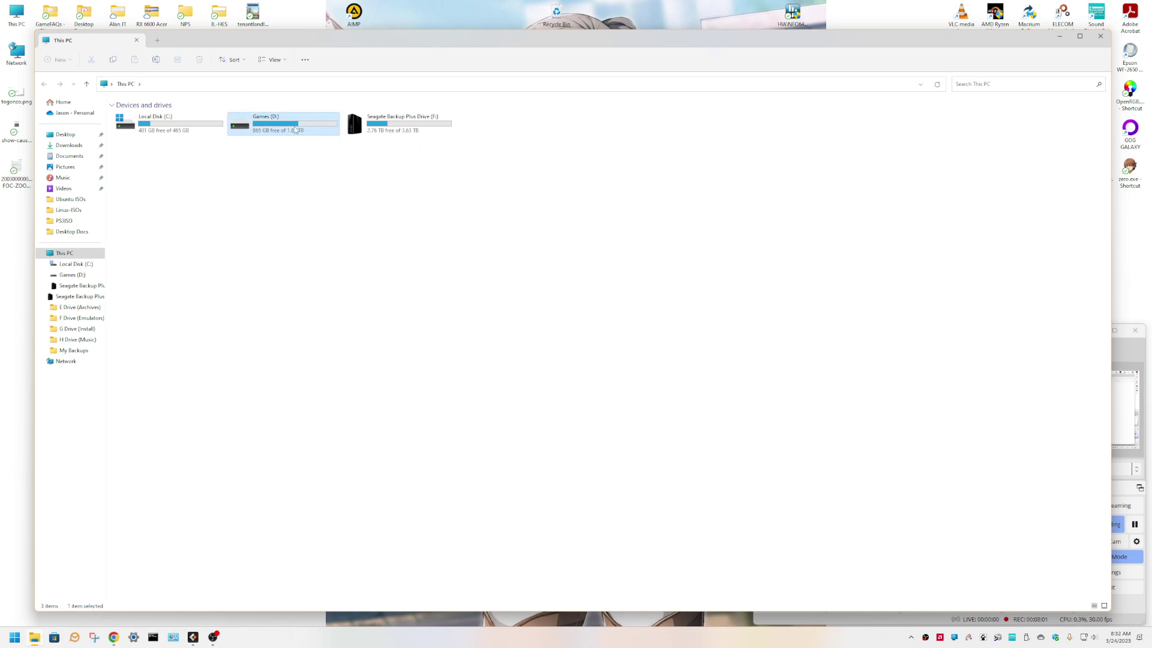
{"action": "double_click", "coordinate": [295, 129]}
{"action": "left_click", "coordinate": [780, 171]}
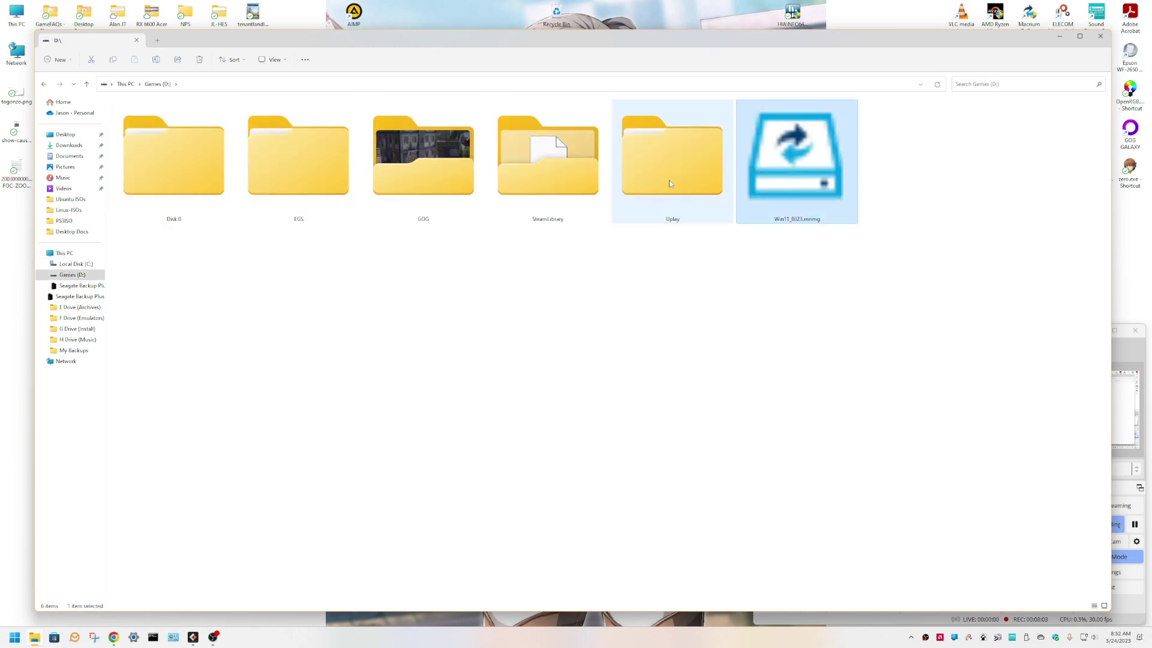
{"action": "right_click", "coordinate": [796, 166]}
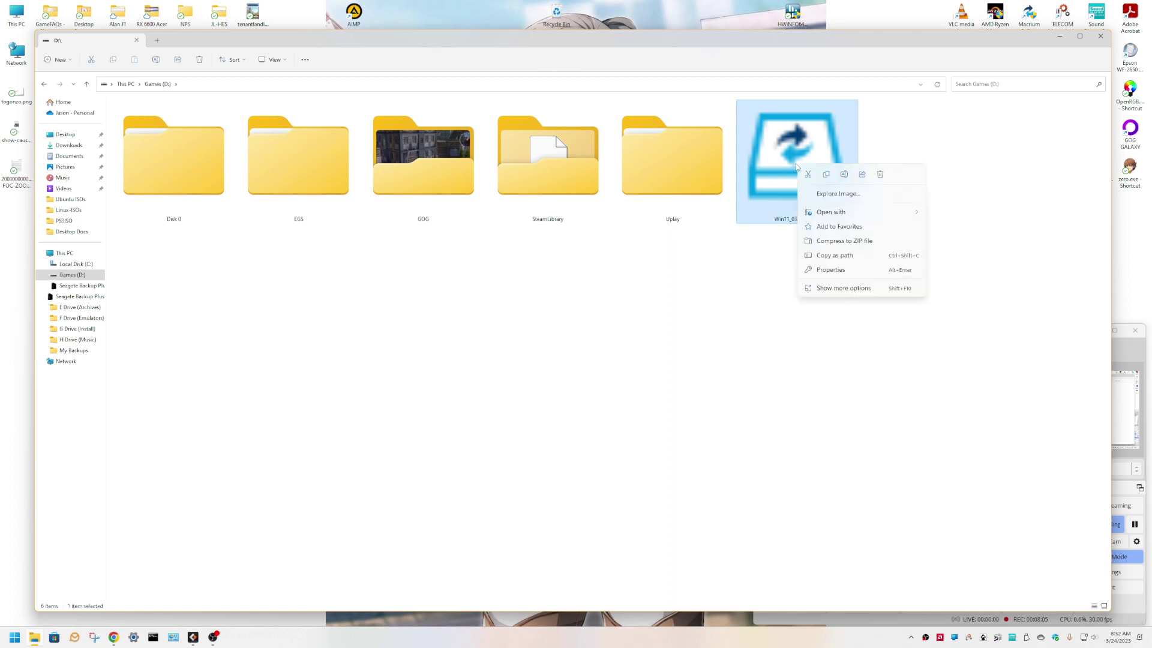
{"action": "left_click", "coordinate": [834, 288]}
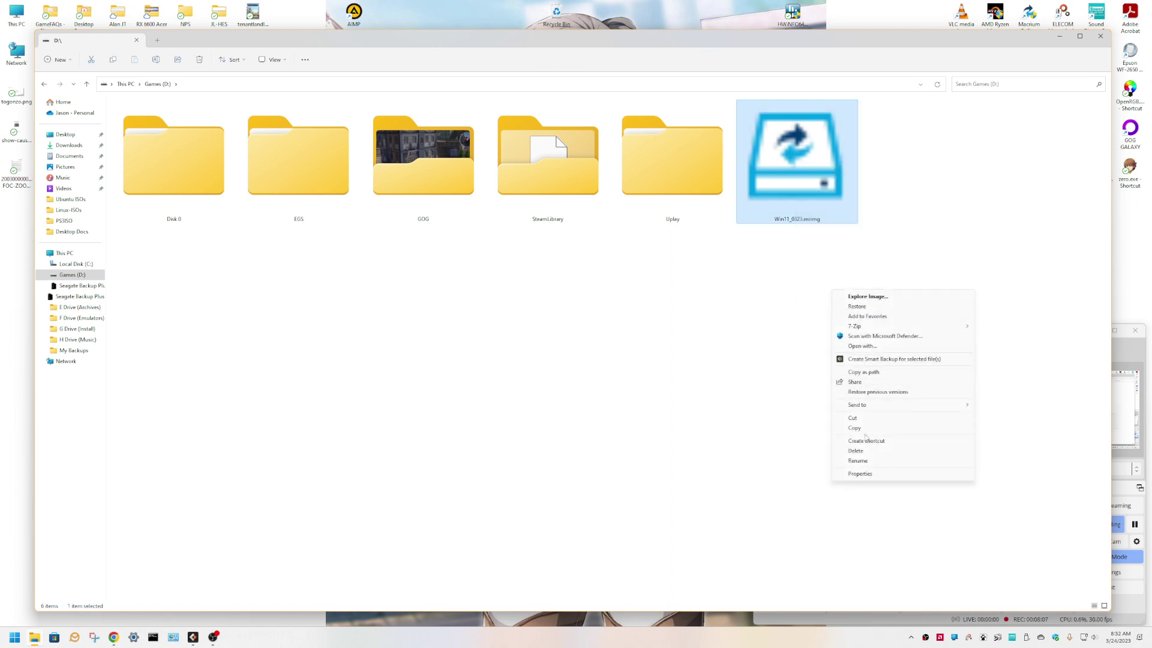
{"action": "left_click", "coordinate": [861, 473]}
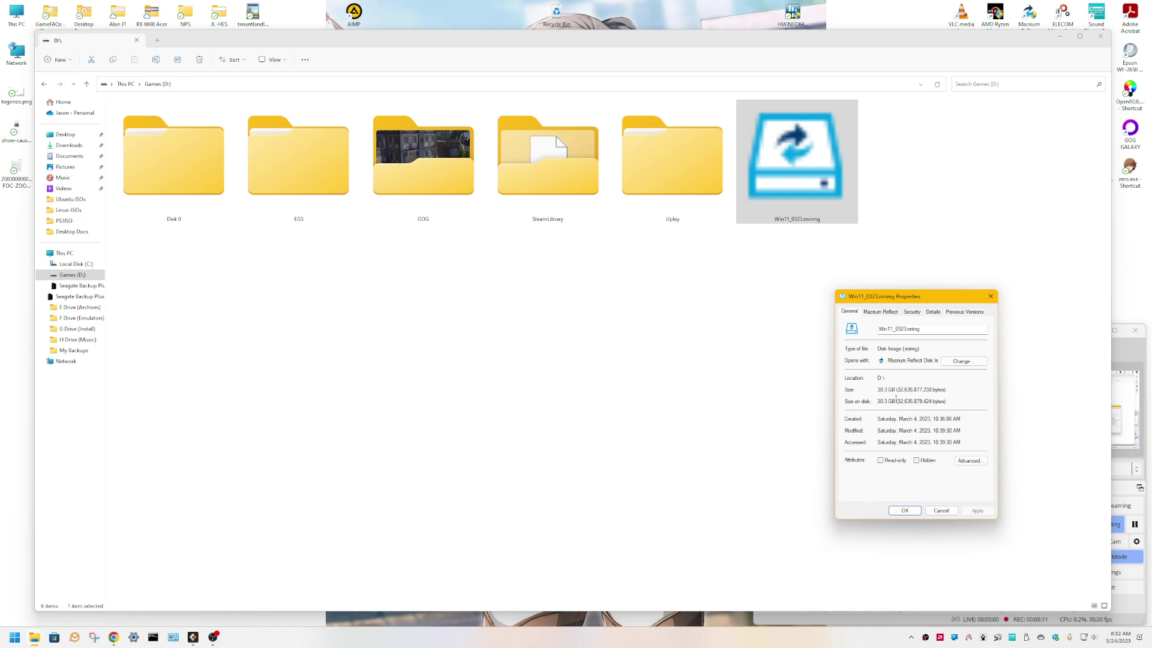
{"action": "left_click", "coordinate": [941, 511]}
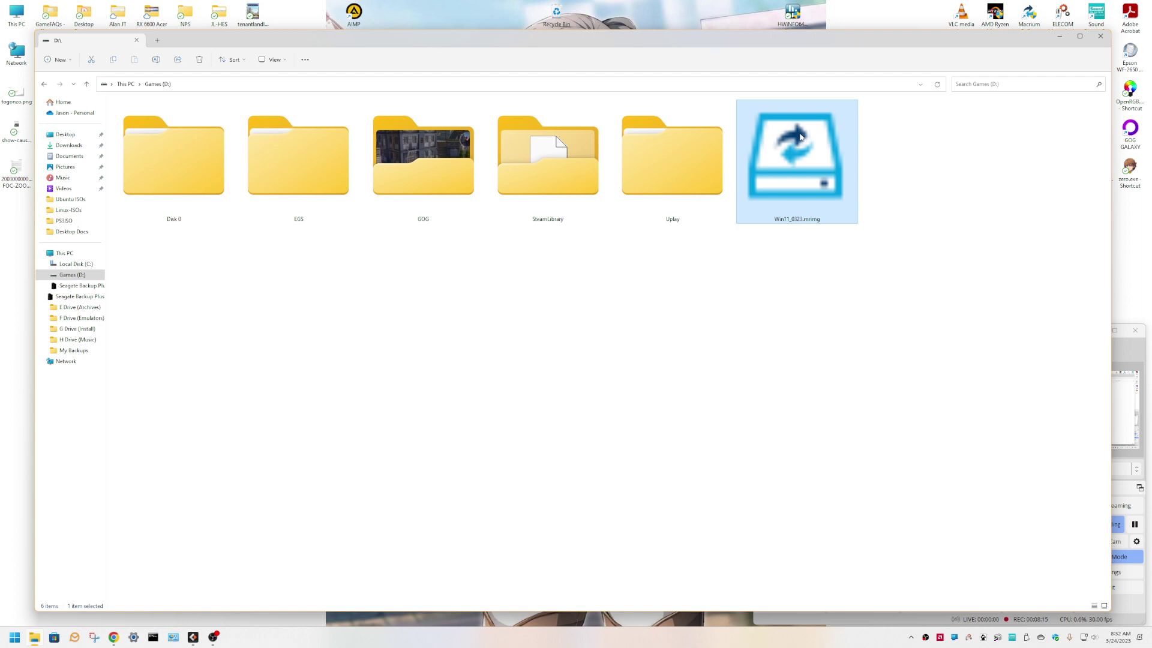
{"action": "right_click", "coordinate": [800, 137]}
{"action": "left_click", "coordinate": [828, 270]}
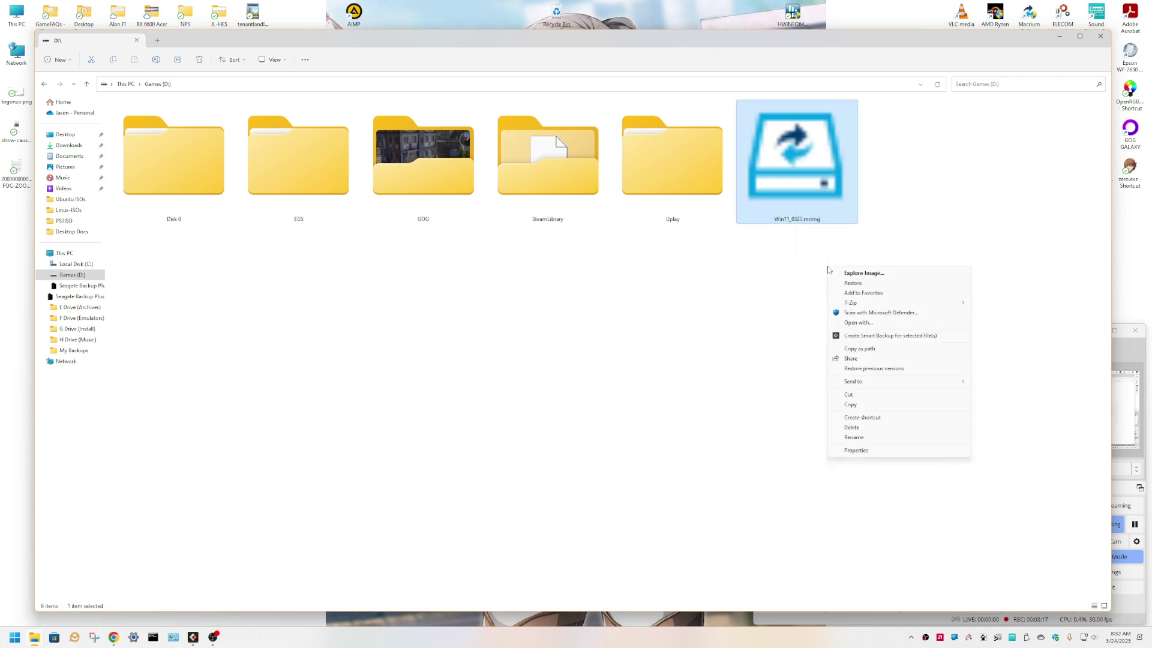
{"action": "left_click", "coordinate": [857, 451]}
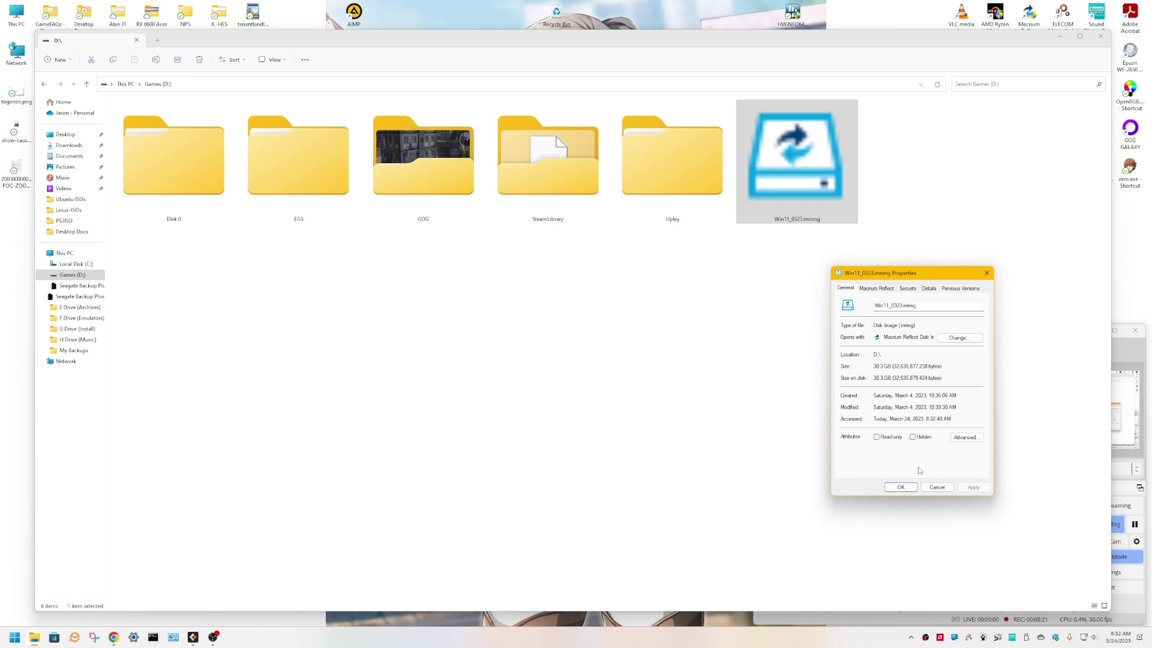
{"action": "left_click", "coordinate": [933, 487]}
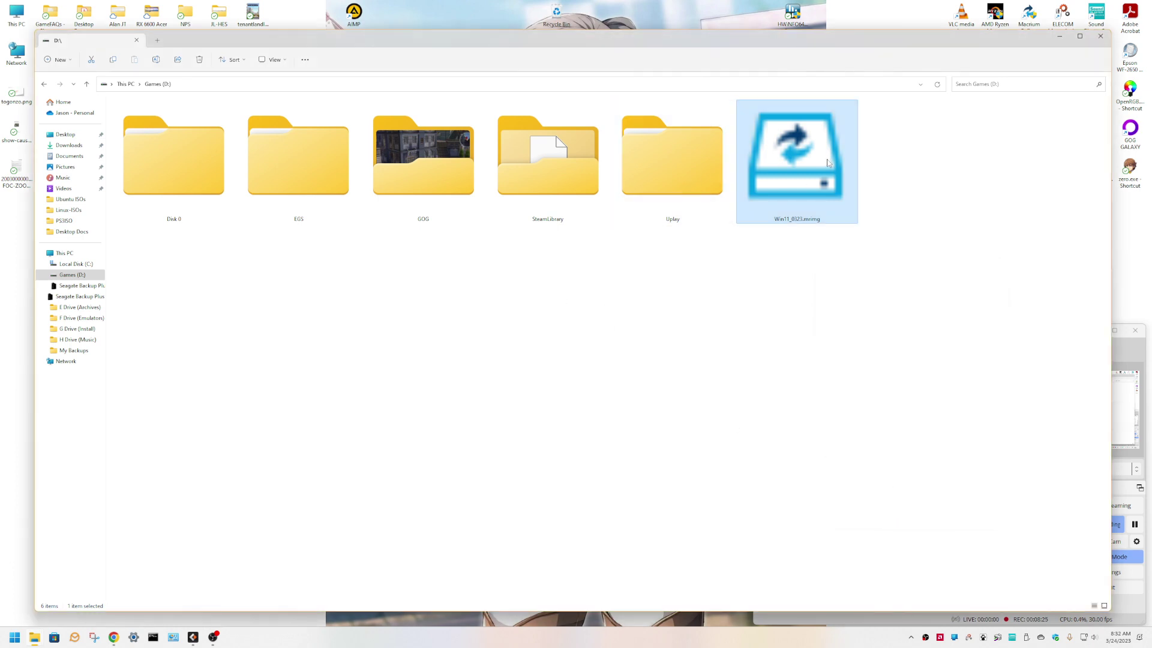
In D:\Disk 0, widen the Size column and confirm Disk 0_20230324_Full_v1.pbd is 32.3 GB
{"action": "double_click", "coordinate": [176, 159]}
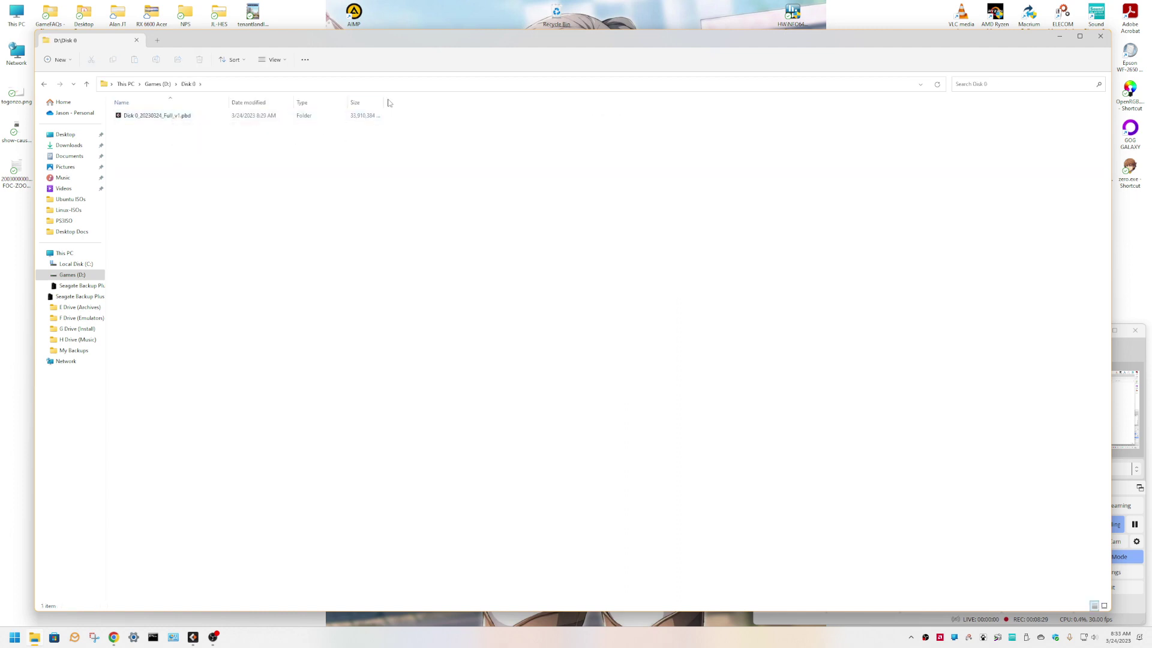
{"action": "left_click_drag", "start_coordinate": [384, 102], "coordinate": [413, 100]}
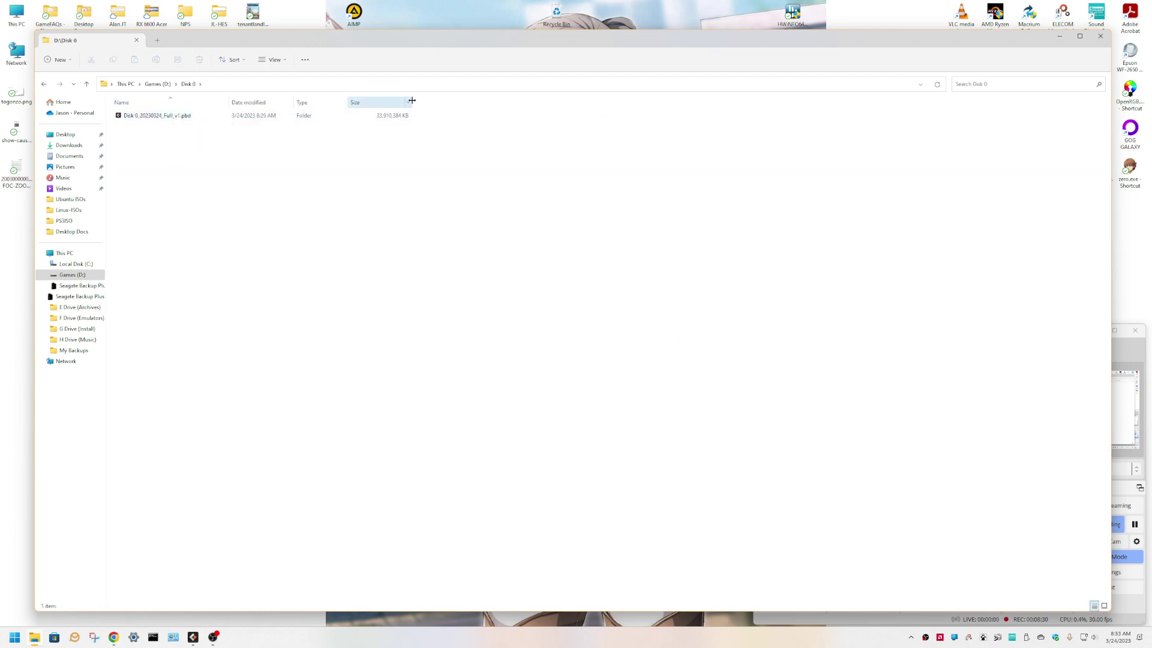
{"action": "left_click", "coordinate": [170, 115]}
{"action": "right_click", "coordinate": [172, 122]}
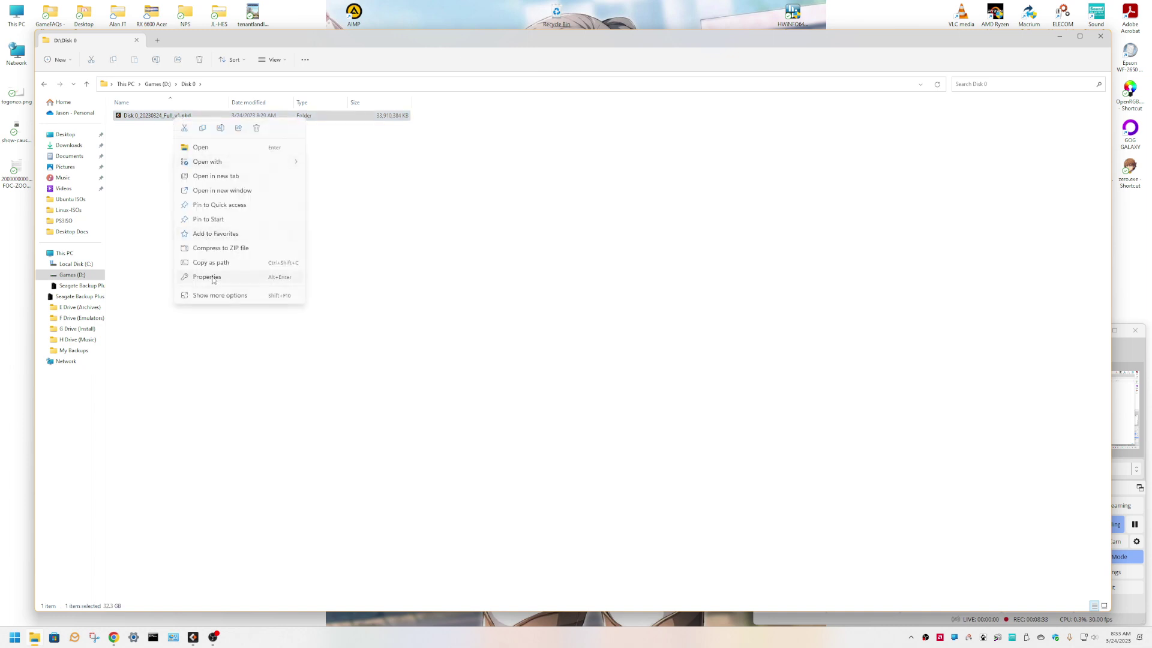
{"action": "left_click", "coordinate": [217, 295]}
{"action": "left_click", "coordinate": [262, 508]}
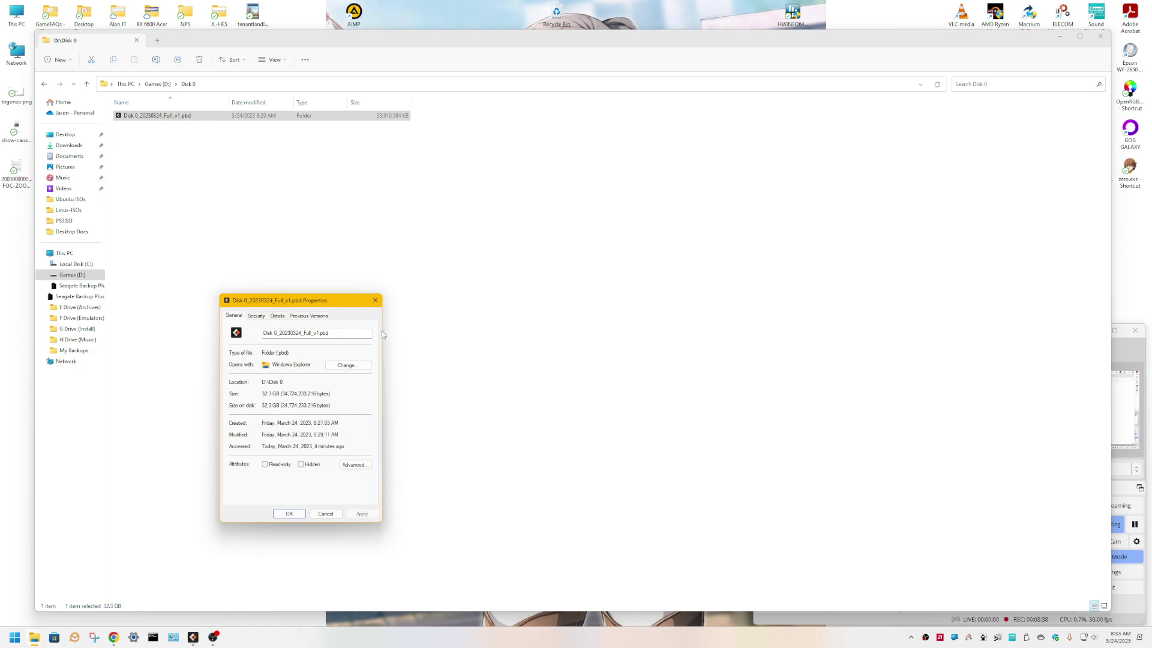
{"action": "left_click", "coordinate": [375, 300]}
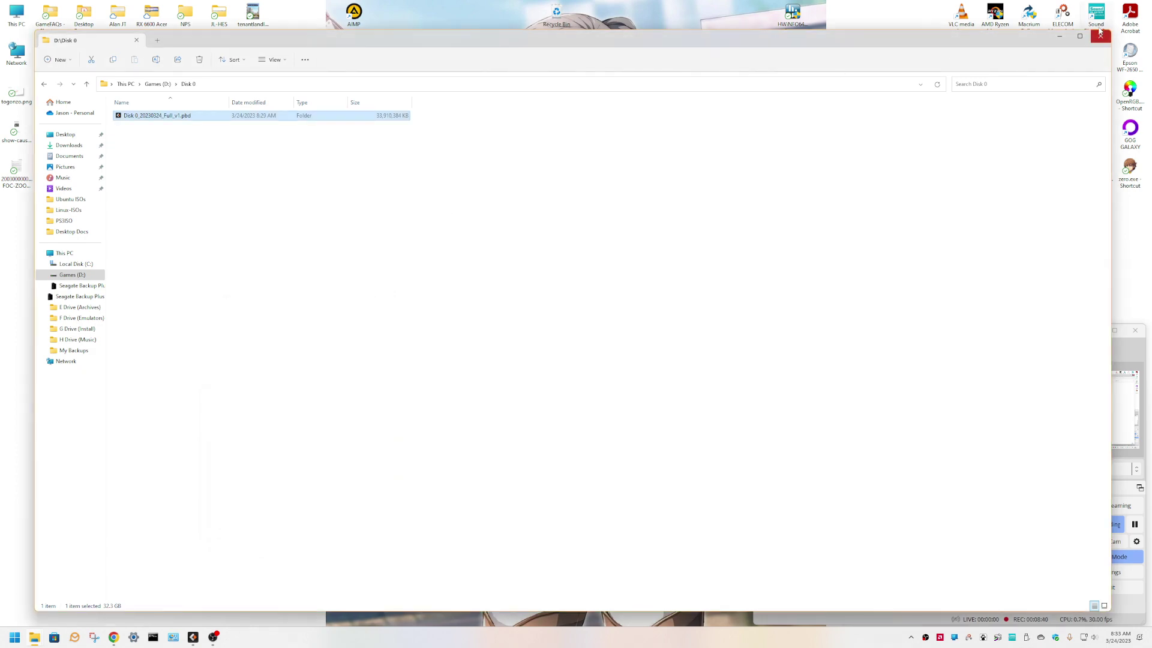
Close File Explorer to return to EaseUS Todo Backup, showing the completed Disk 0 backup to D:
{"action": "left_click", "coordinate": [1100, 33]}
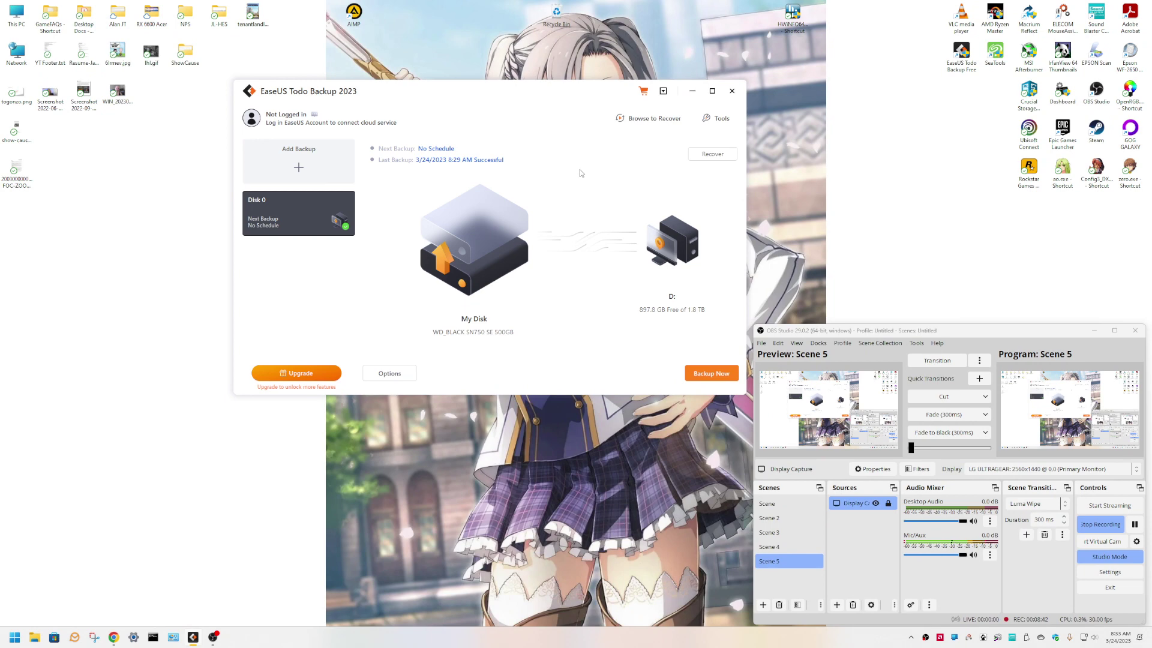